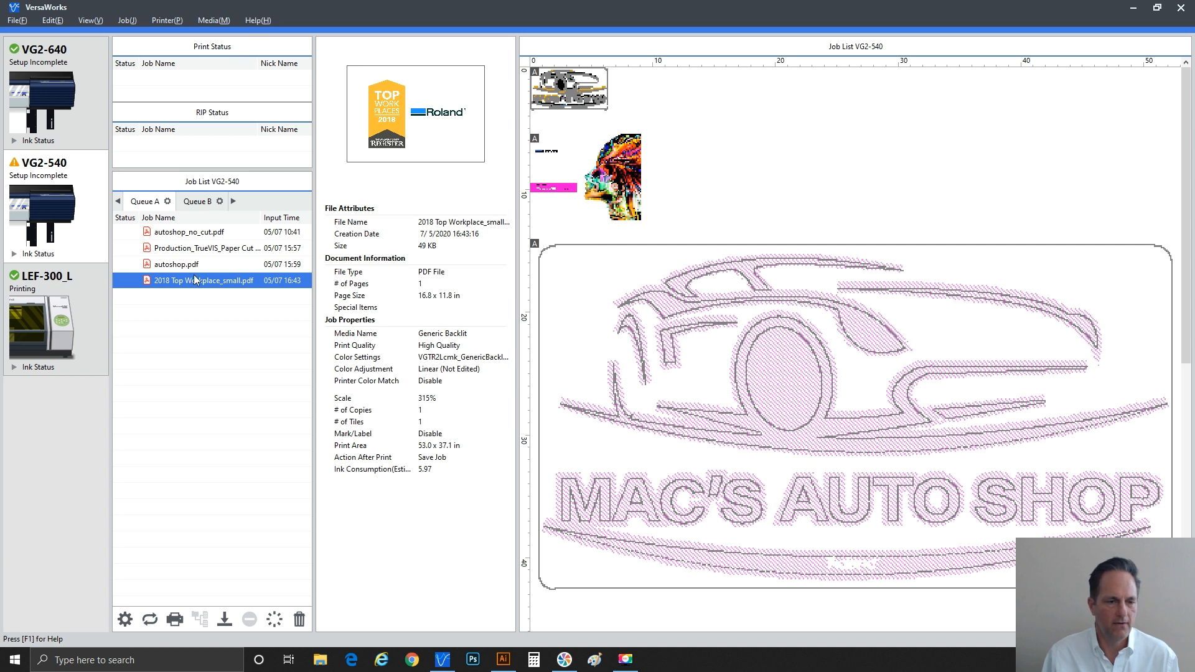
Open the job settings of 2018 Top Workplace_small.pdf and set the media type to Generic Vinyl 1.
{"action": "left_click", "coordinate": [180, 283]}
{"action": "double_click", "coordinate": [179, 283]}
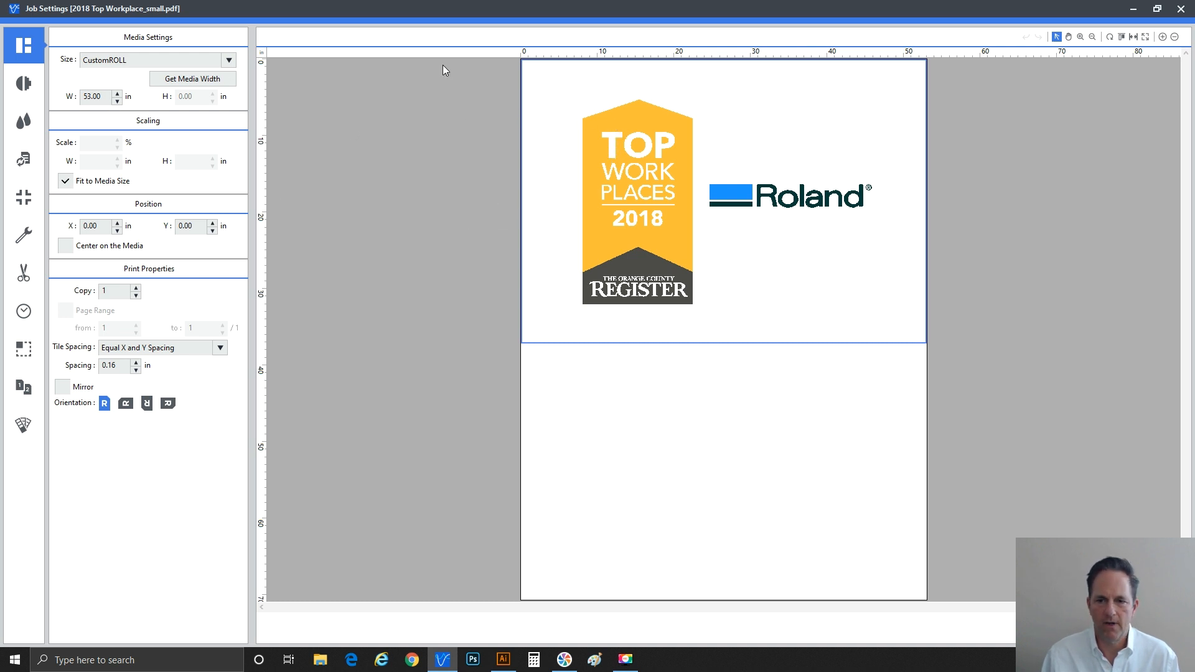
{"action": "left_click", "coordinate": [20, 83]}
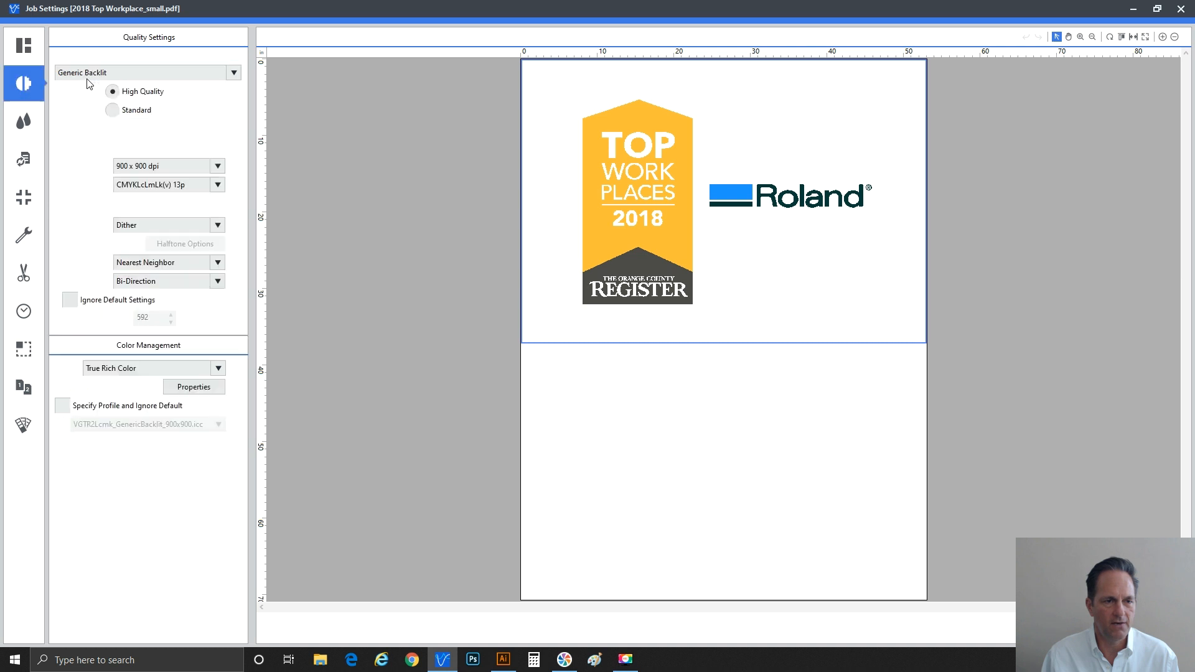
{"action": "left_click", "coordinate": [87, 72]}
{"action": "left_click", "coordinate": [123, 88]}
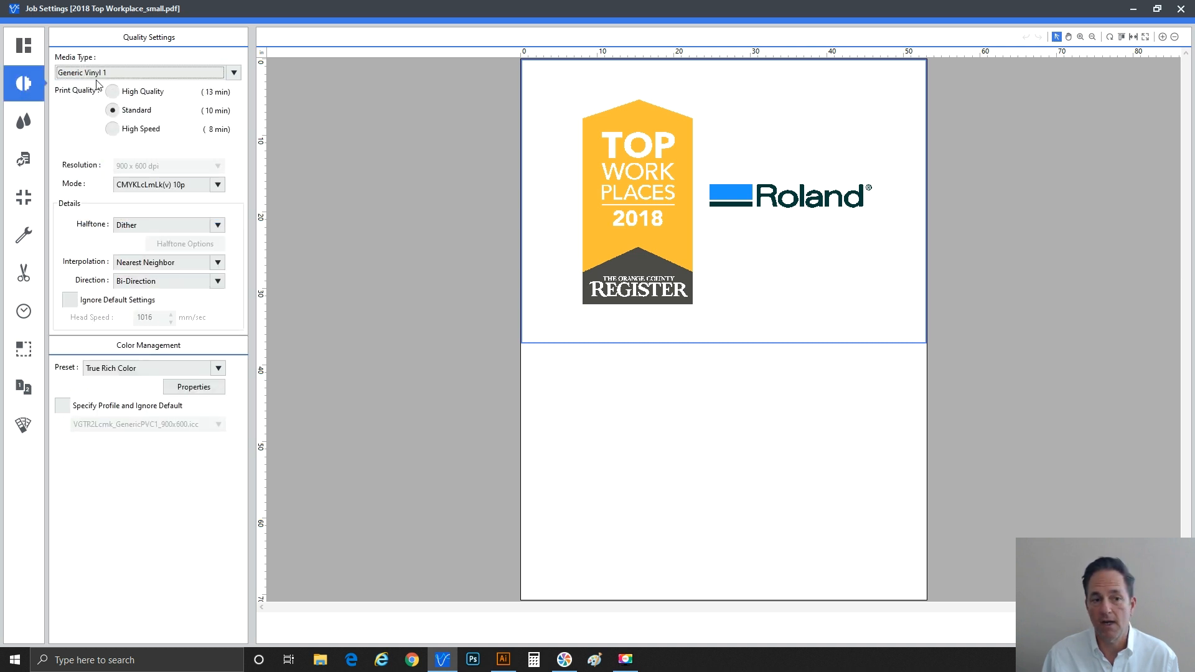
Check the job's cutting options and layout settings, and close the job settings.
{"action": "left_click", "coordinate": [24, 272]}
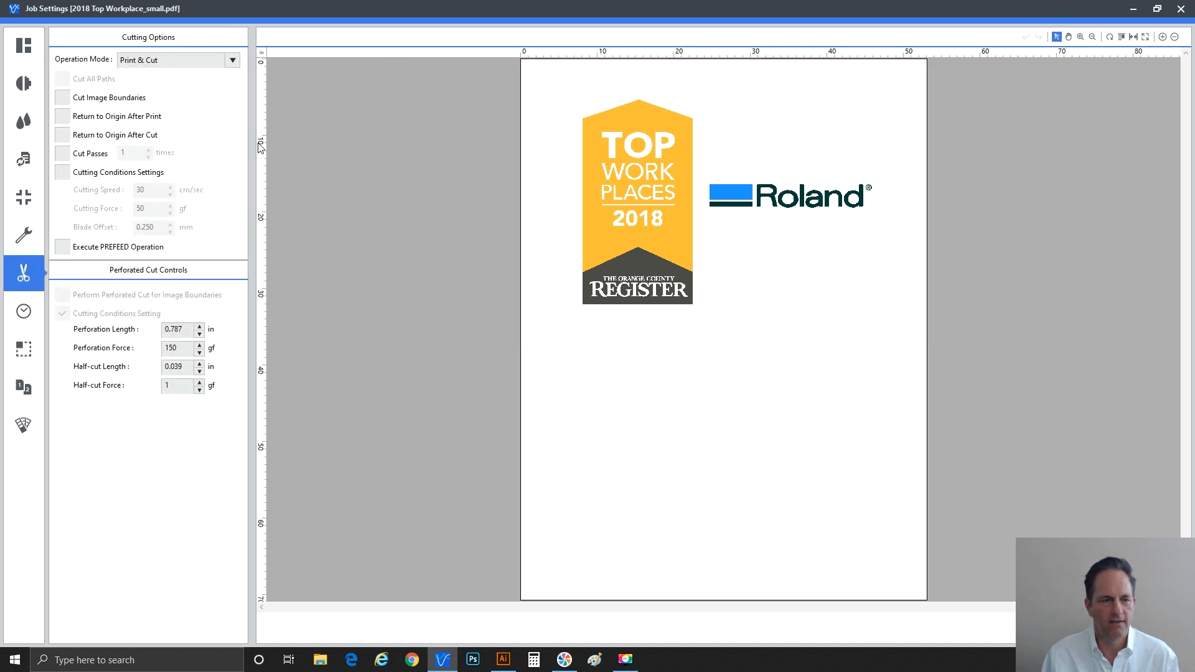
{"action": "left_click", "coordinate": [23, 45]}
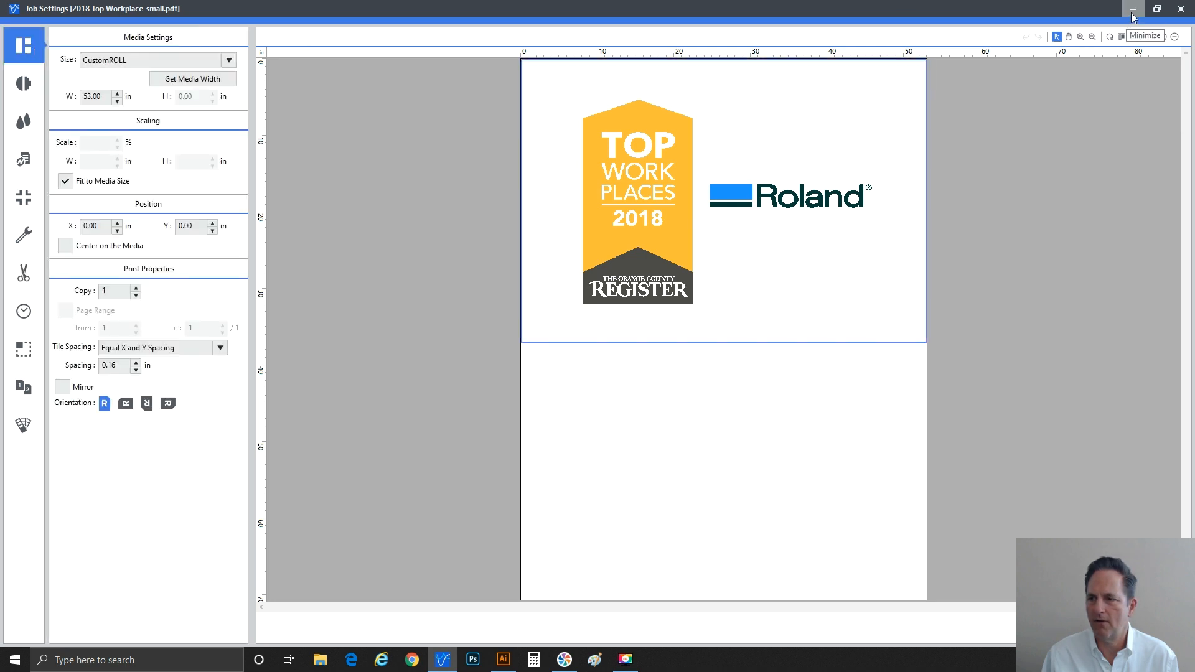
{"action": "left_click", "coordinate": [1181, 9]}
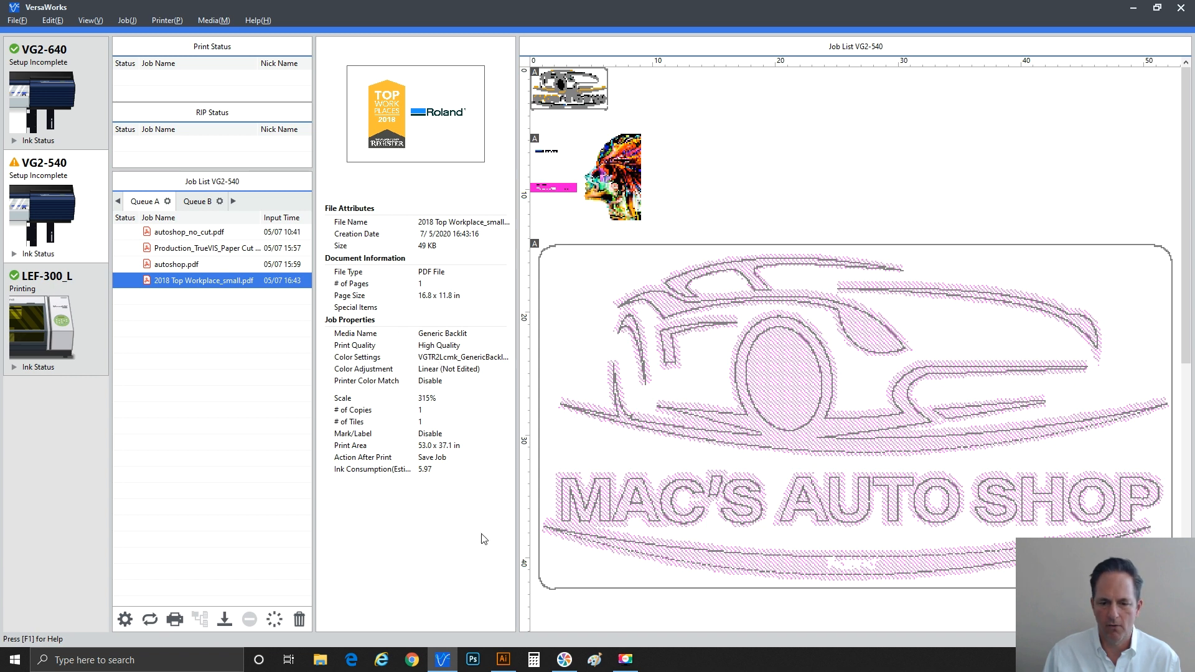
Switch to Illustrator, clear the artwork selection and inspect the outline of the yellow badge shape.
{"action": "left_click", "coordinate": [503, 664]}
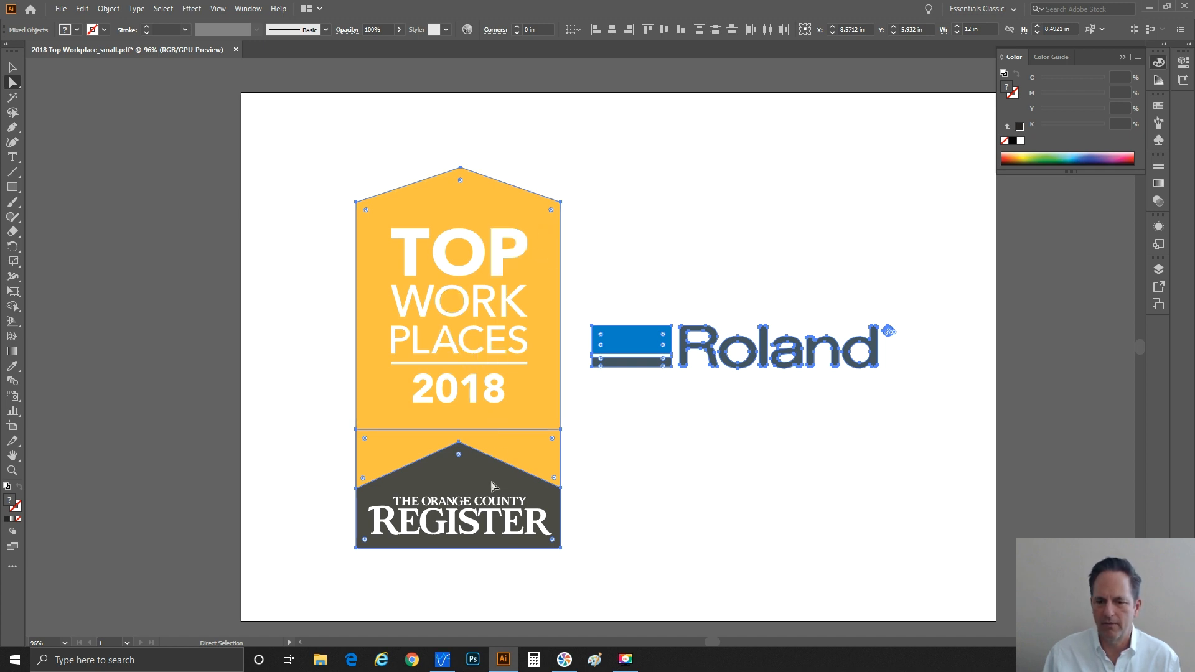
{"action": "left_click", "coordinate": [655, 427]}
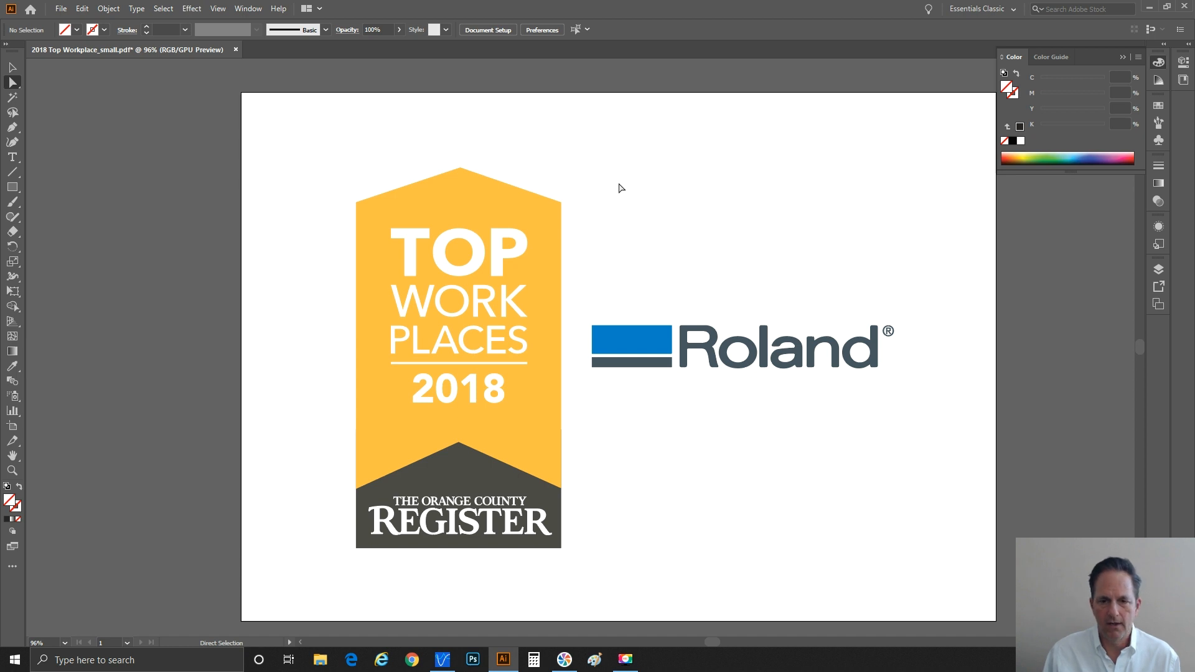
{"action": "left_click", "coordinate": [561, 238]}
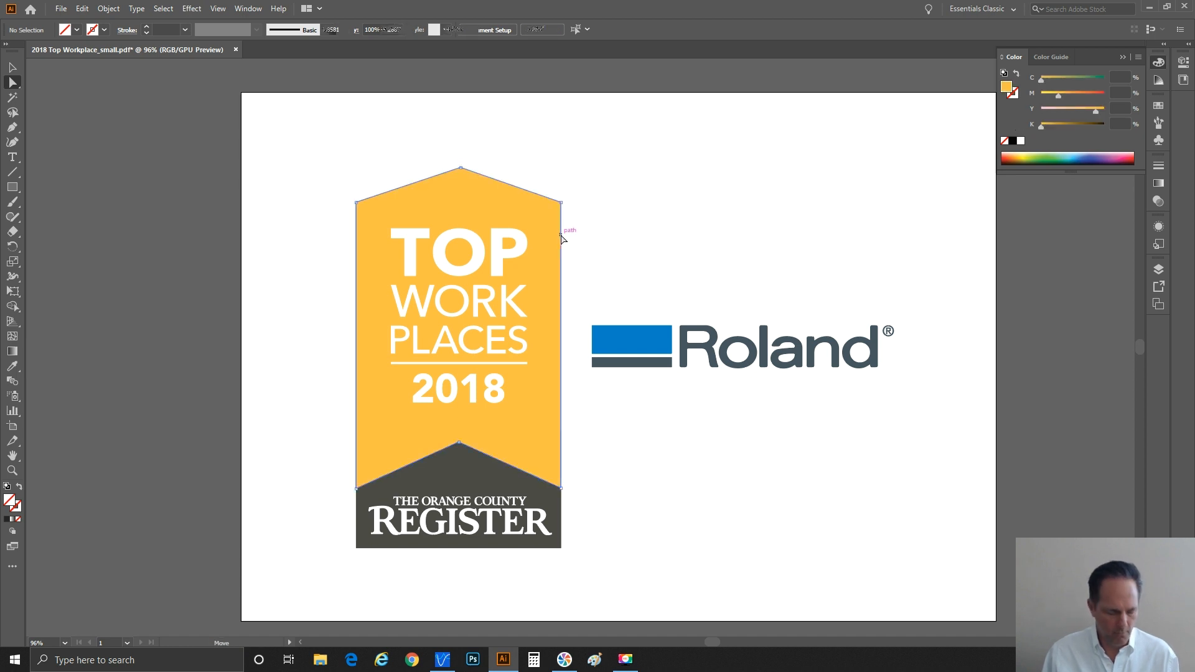
{"action": "left_click", "coordinate": [585, 205]}
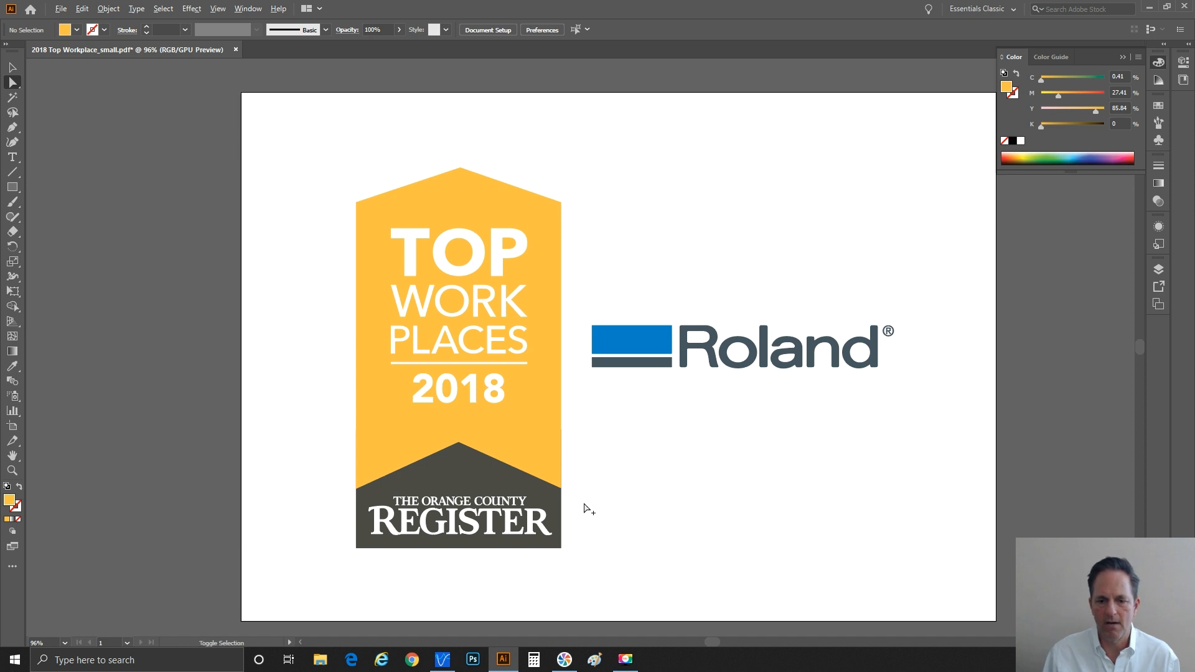
Select the badge's background shapes together with the Roland logo and start Offset Path on them.
{"action": "left_click", "coordinate": [556, 481]}
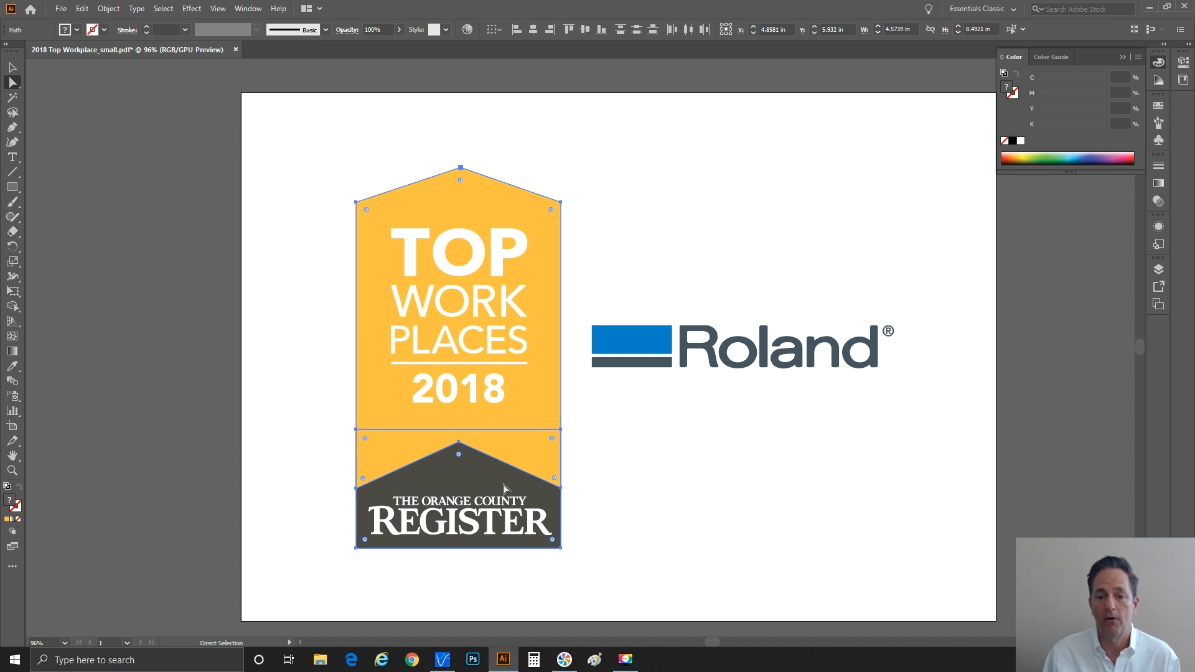
{"action": "left_click", "coordinate": [610, 270]}
{"action": "left_click_drag", "start_coordinate": [580, 302], "coordinate": [905, 391]}
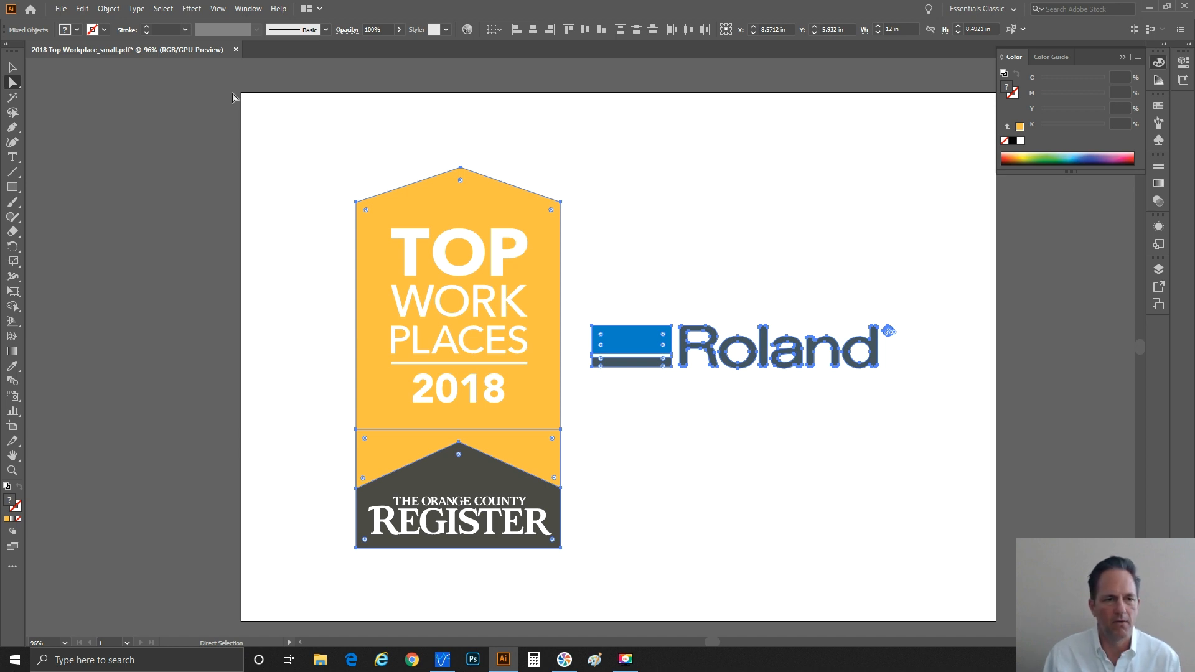
{"action": "left_click", "coordinate": [109, 8]}
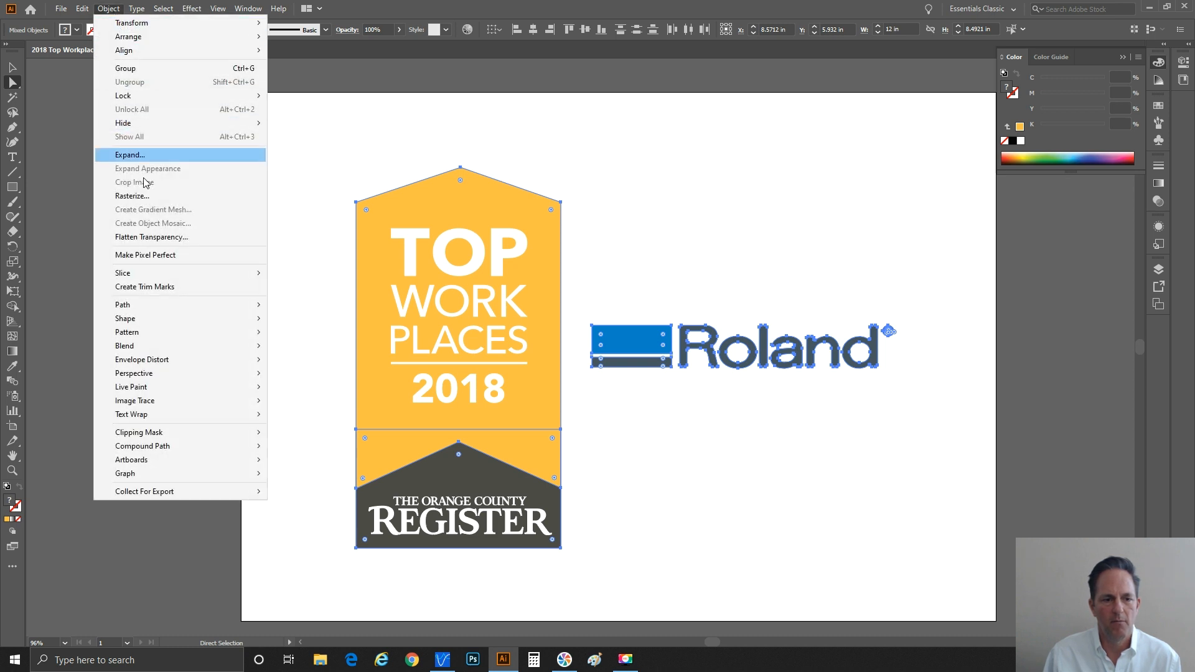
{"action": "mouse_move", "coordinate": [150, 310]}
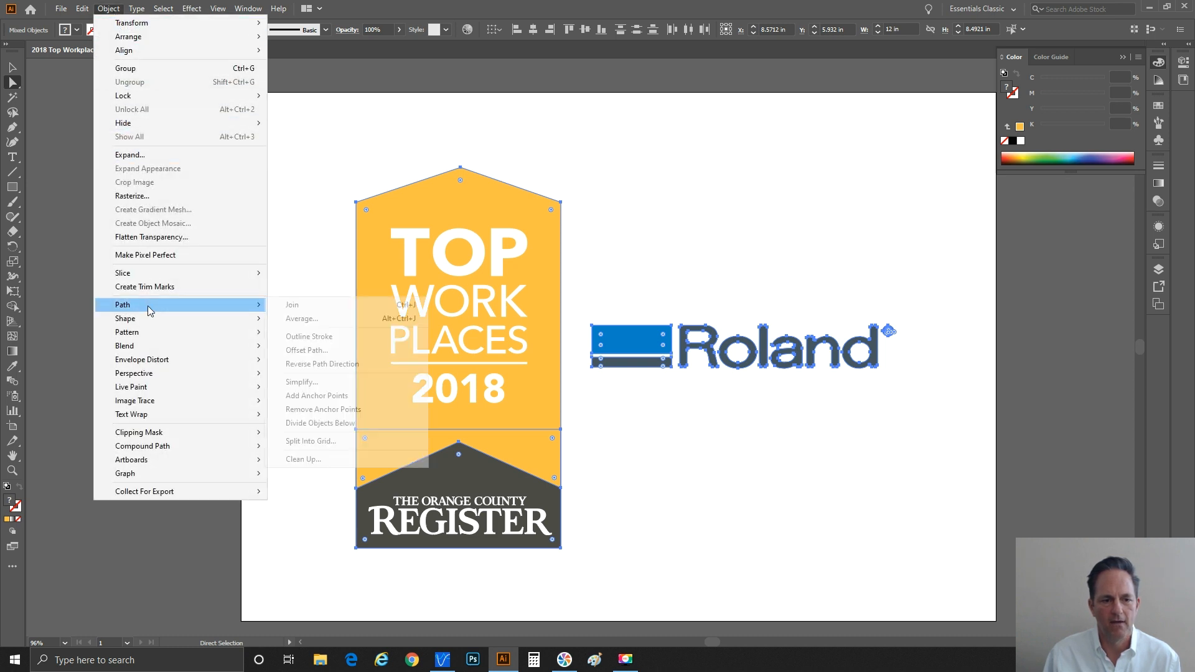
{"action": "left_click", "coordinate": [306, 351]}
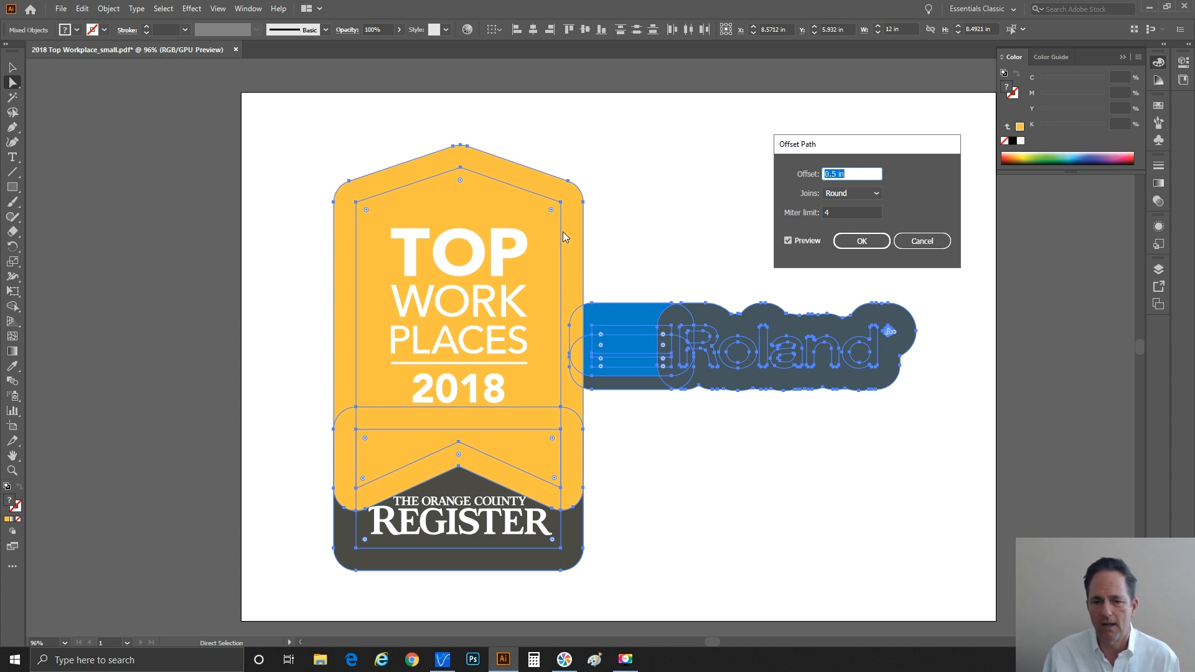
Set the path offset's joins to Miter with the preview shown.
{"action": "left_click", "coordinate": [788, 242]}
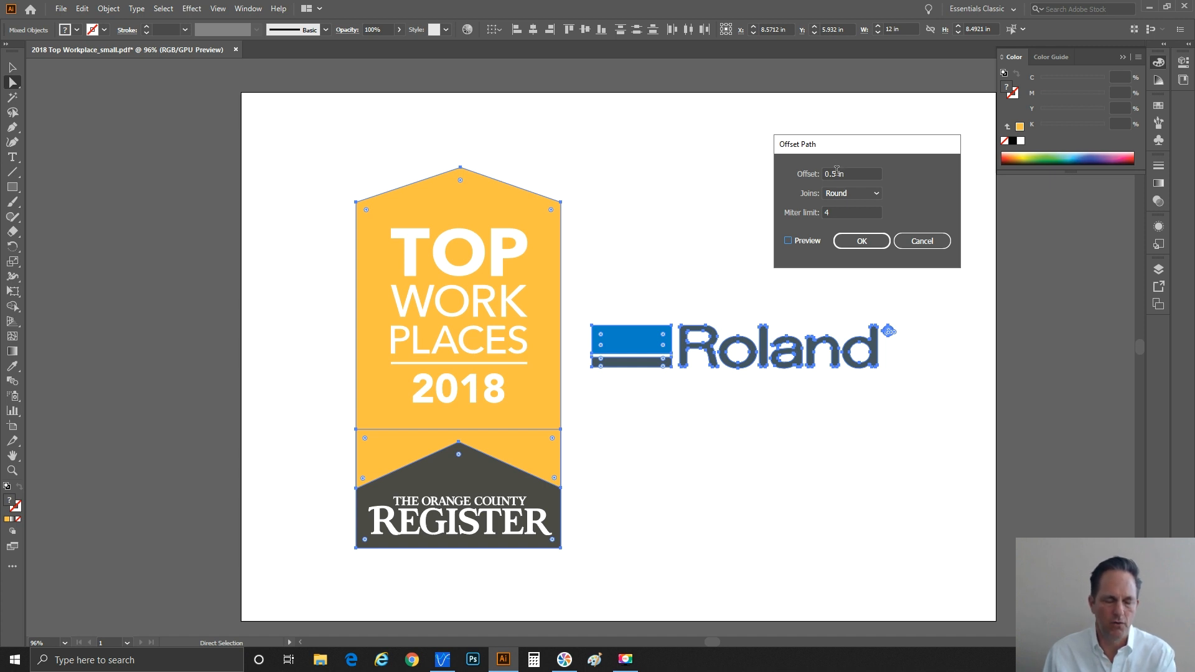
{"action": "left_click", "coordinate": [857, 196]}
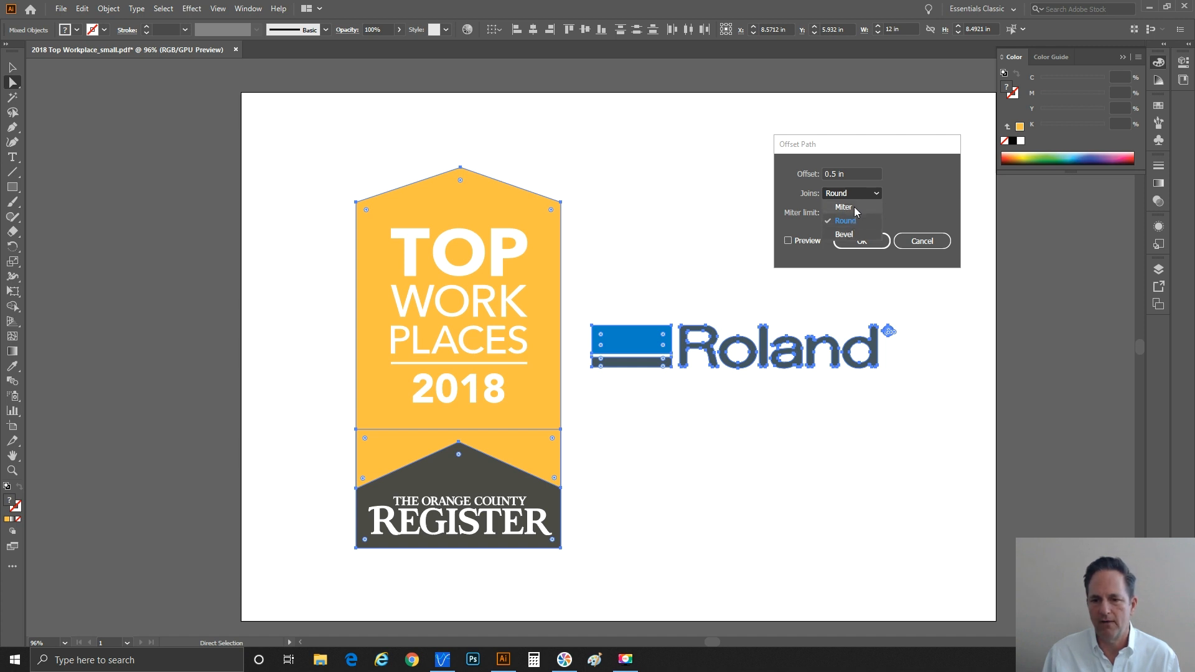
{"action": "left_click", "coordinate": [808, 241]}
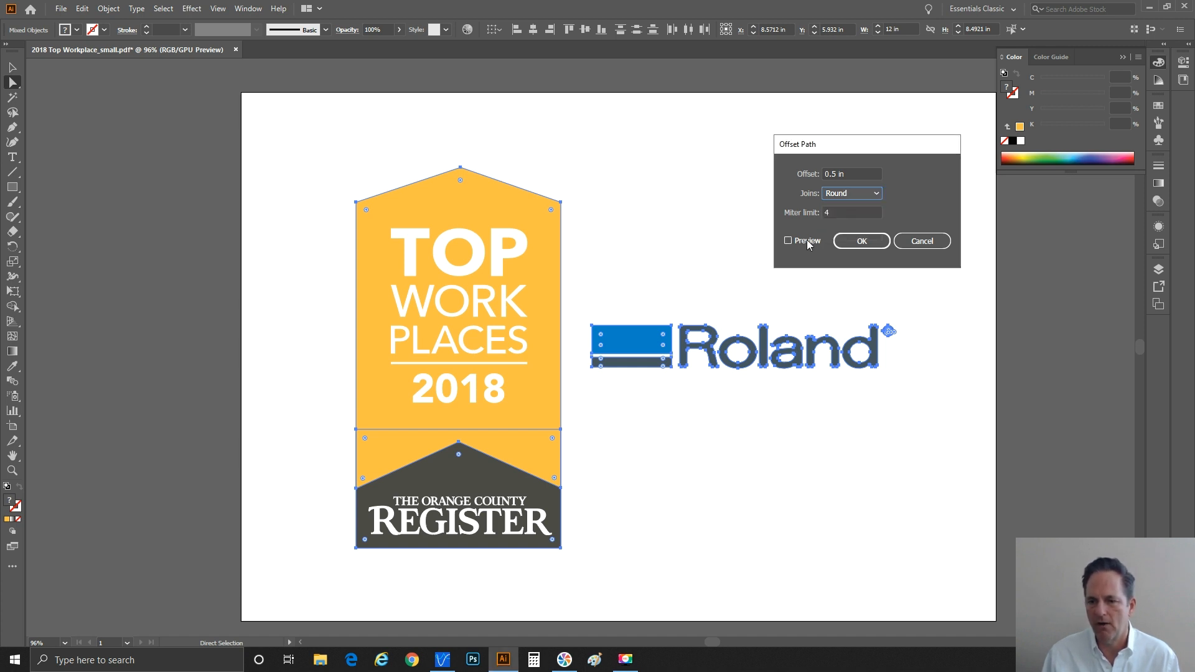
{"action": "left_click", "coordinate": [848, 192]}
{"action": "left_click", "coordinate": [846, 206]}
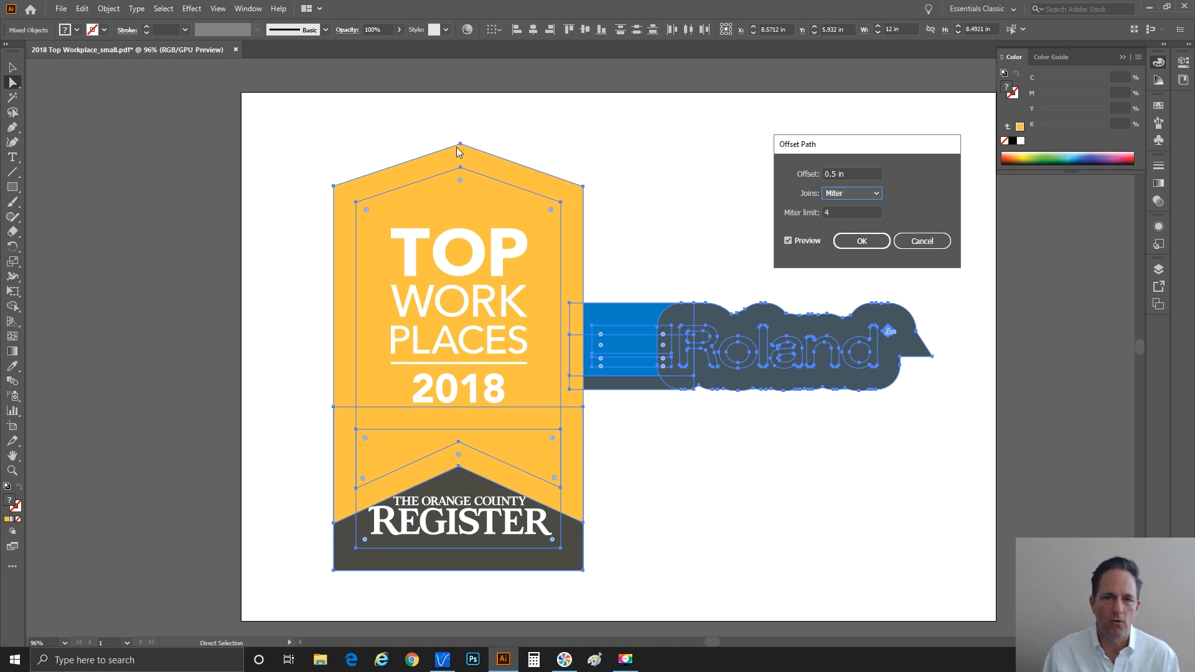
Try miter limits of 9 and 15 for the path offset.
{"action": "left_click", "coordinate": [828, 212]}
{"action": "type", "text": "9"}
{"action": "left_click", "coordinate": [837, 173]}
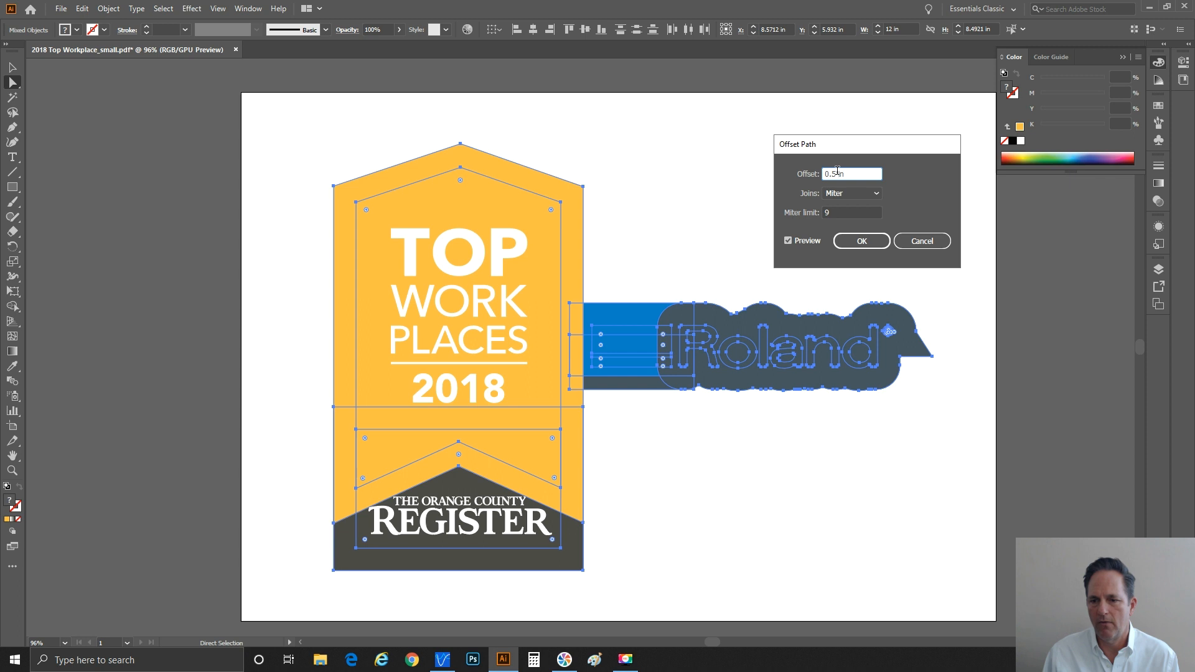
{"action": "left_click", "coordinate": [822, 213]}
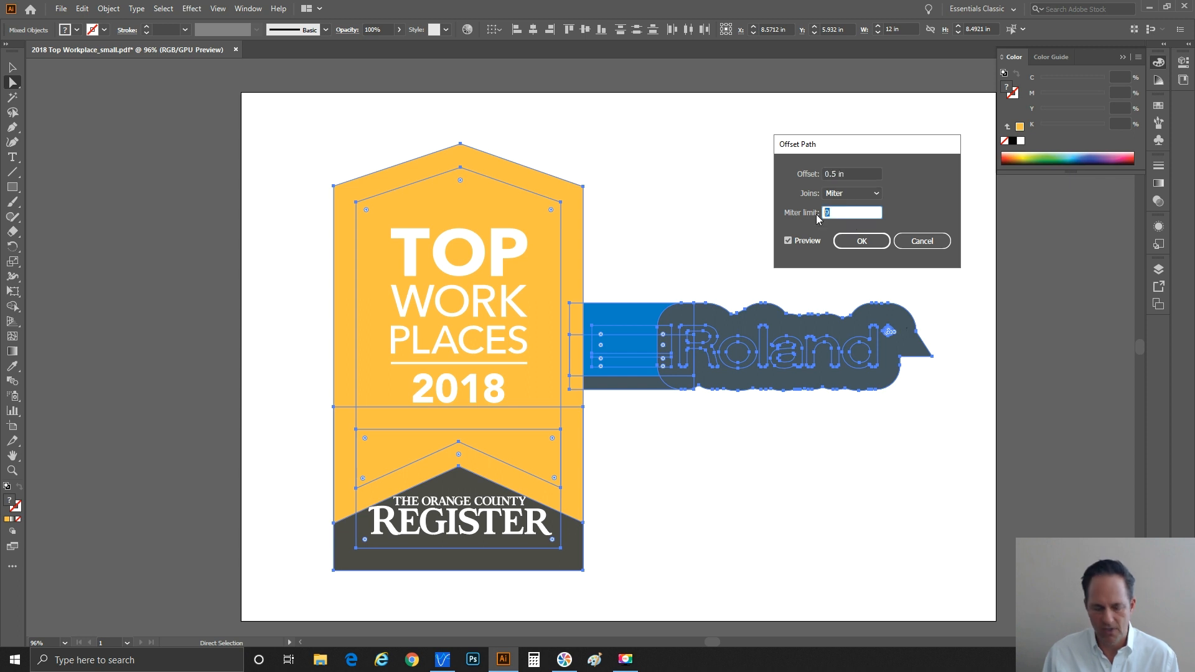
{"action": "type", "text": "15"}
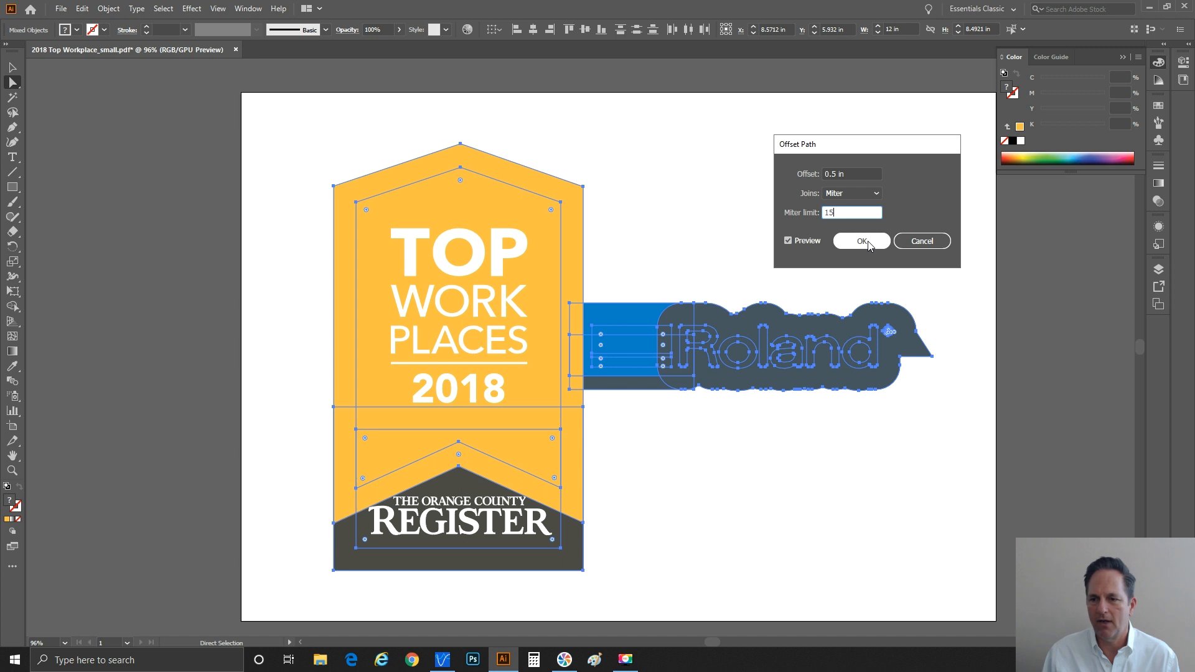
Set the path offset's joins to Round and its miter limit to 10.
{"action": "left_click", "coordinate": [851, 194]}
{"action": "left_click", "coordinate": [855, 220]}
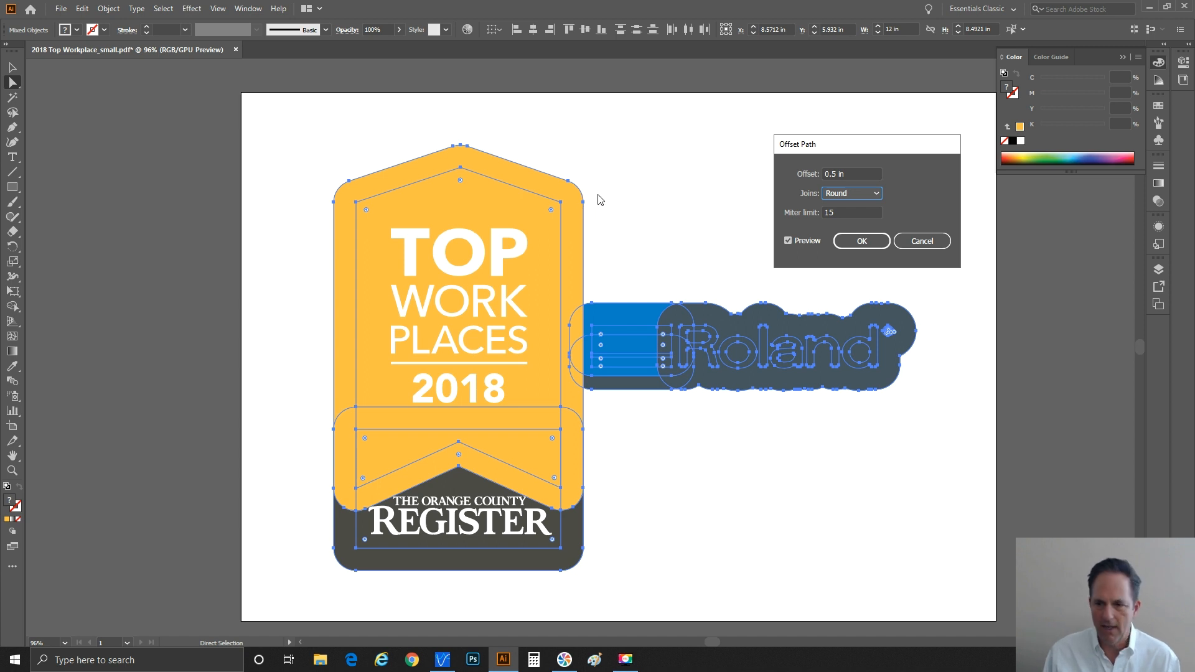
{"action": "left_click", "coordinate": [833, 212]}
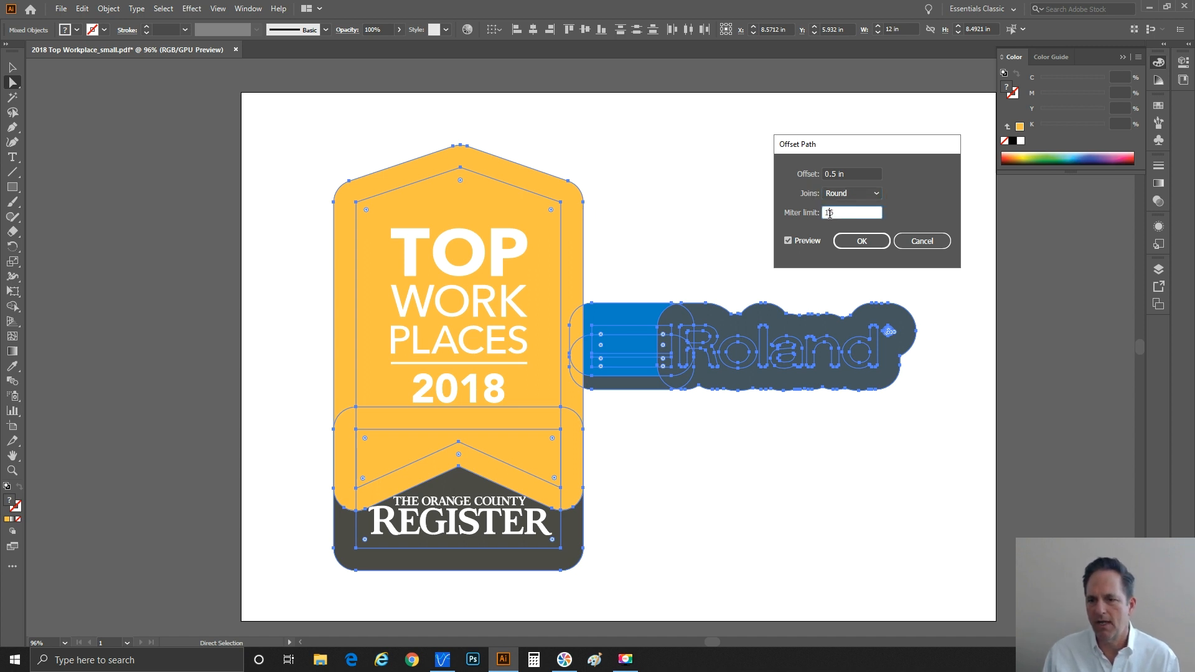
{"action": "left_click_drag", "start_coordinate": [833, 212], "coordinate": [819, 215]}
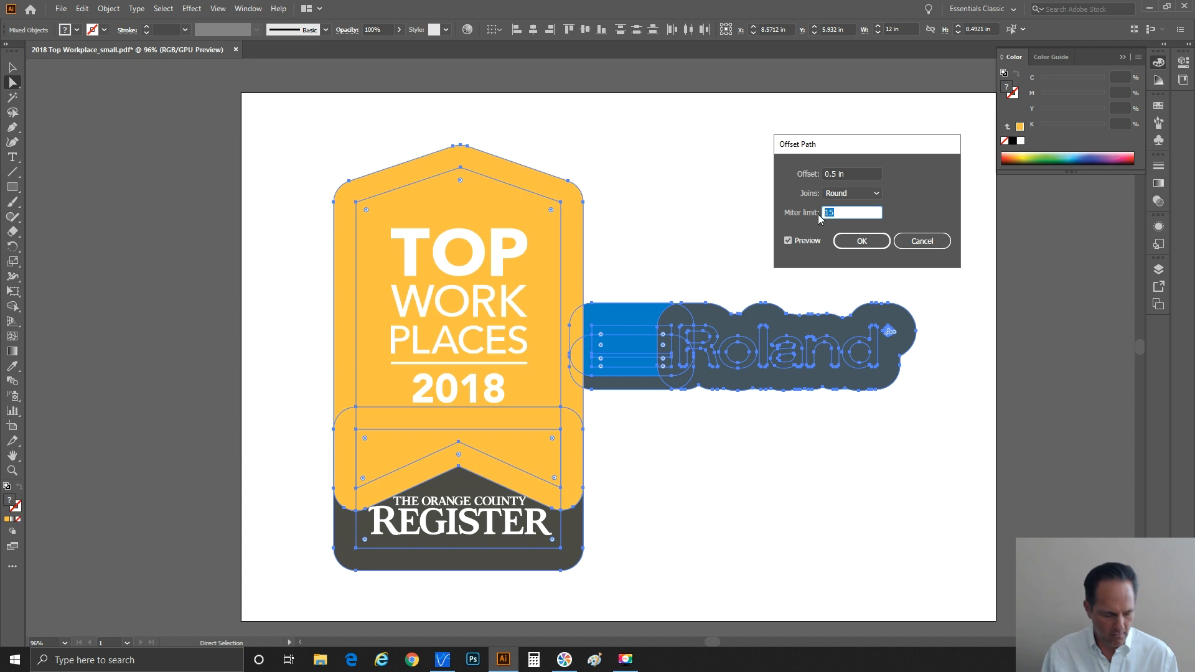
{"action": "type", "text": "10"}
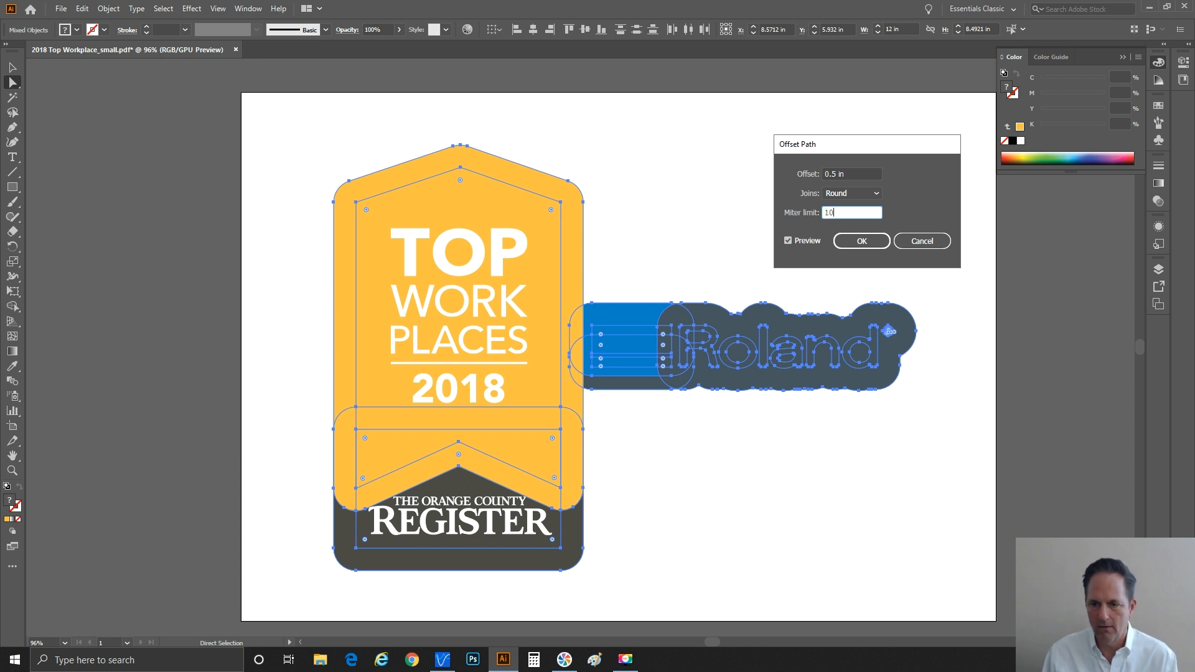
{"action": "left_click", "coordinate": [832, 174]}
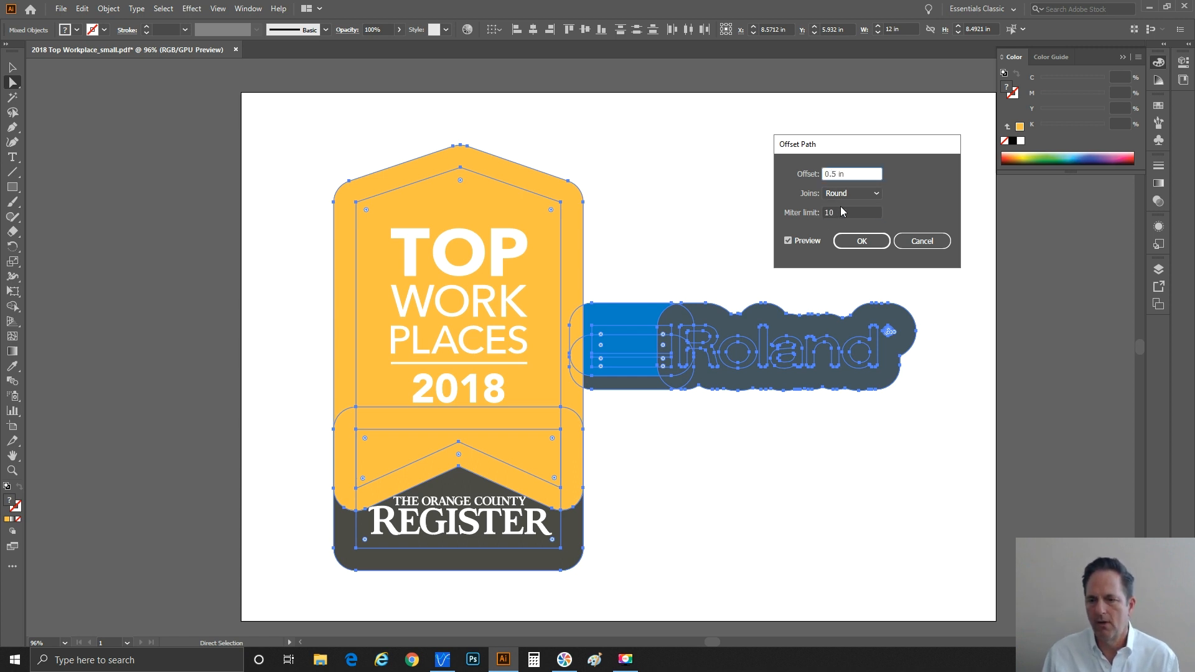
{"action": "left_click", "coordinate": [841, 213]}
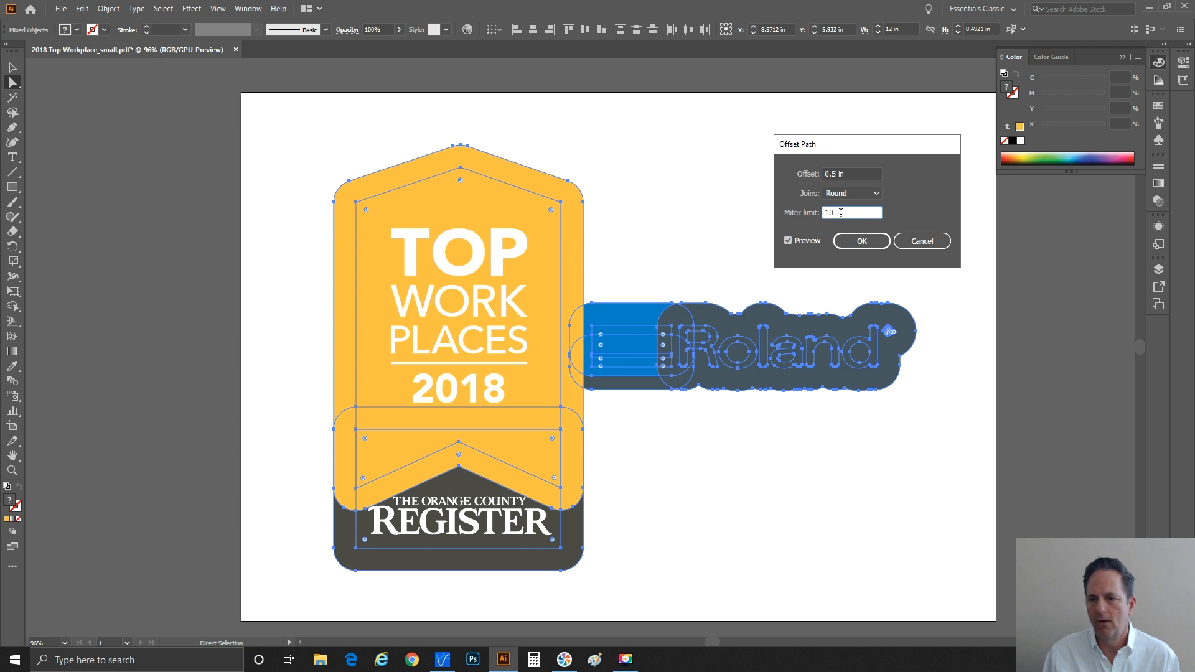
Try Bevel joins for the path offset and return the joins to Round.
{"action": "left_click", "coordinate": [852, 193]}
{"action": "left_click", "coordinate": [835, 234]}
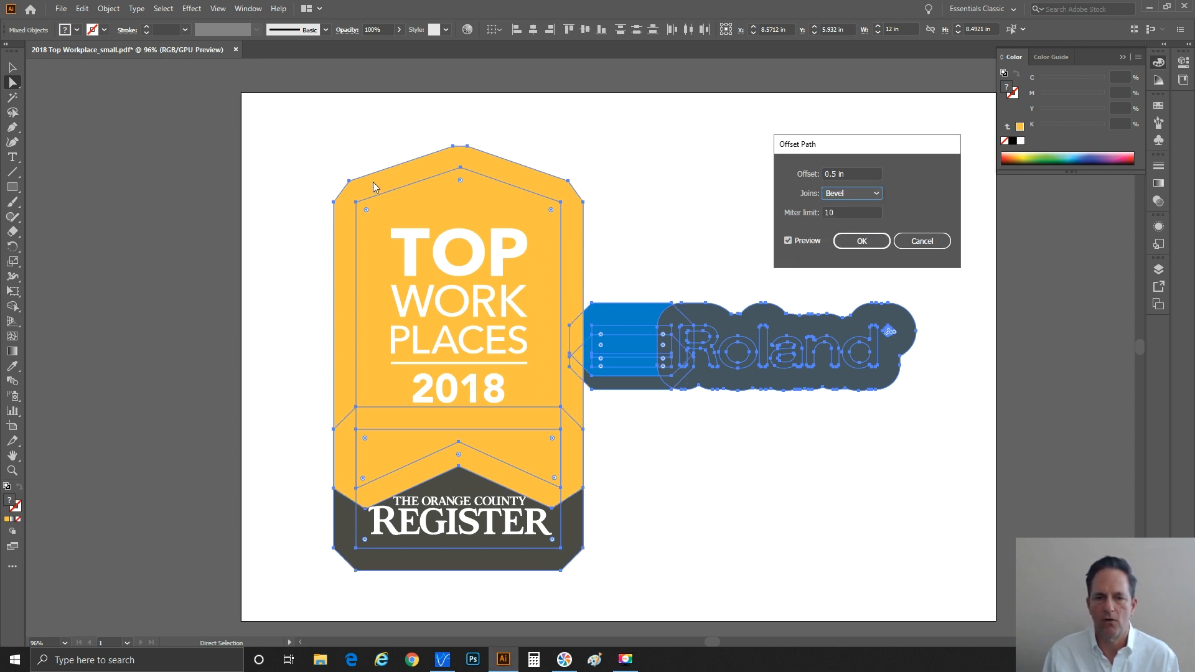
{"action": "double_click", "coordinate": [831, 213]}
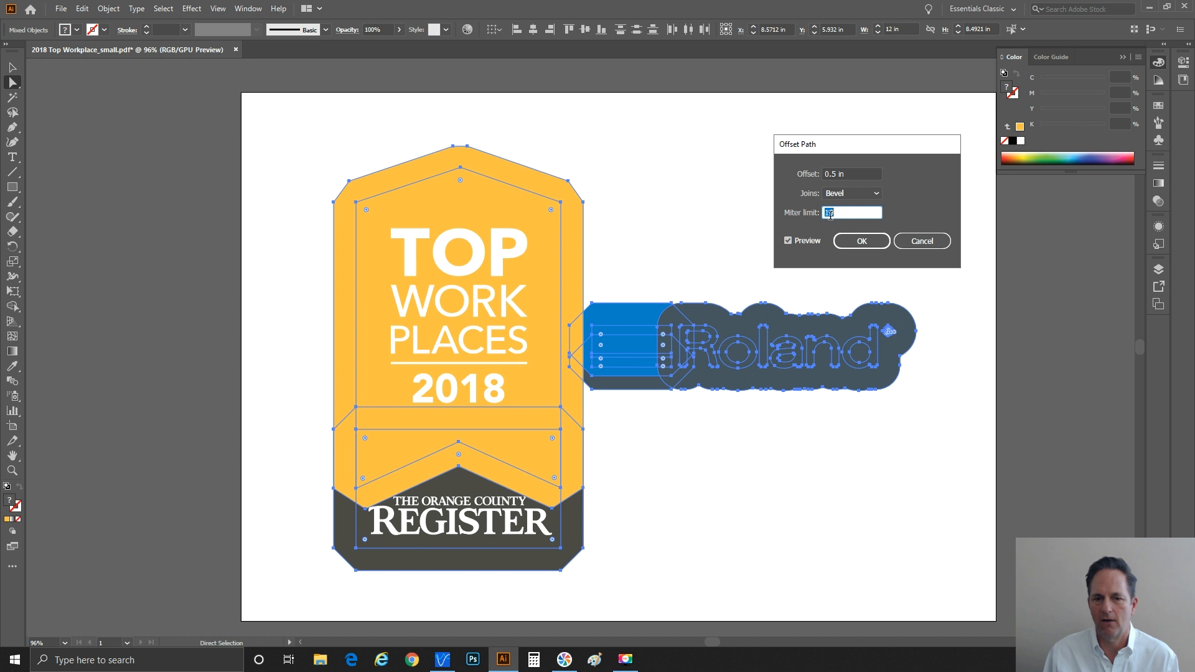
{"action": "left_click", "coordinate": [849, 194]}
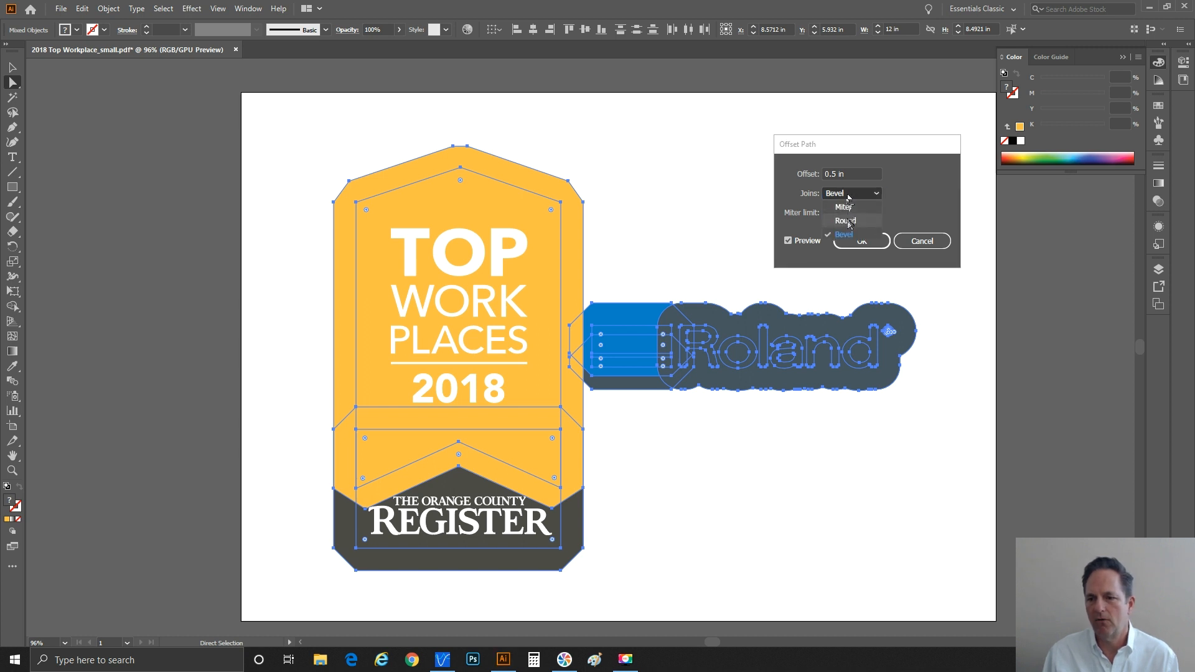
{"action": "left_click", "coordinate": [846, 221]}
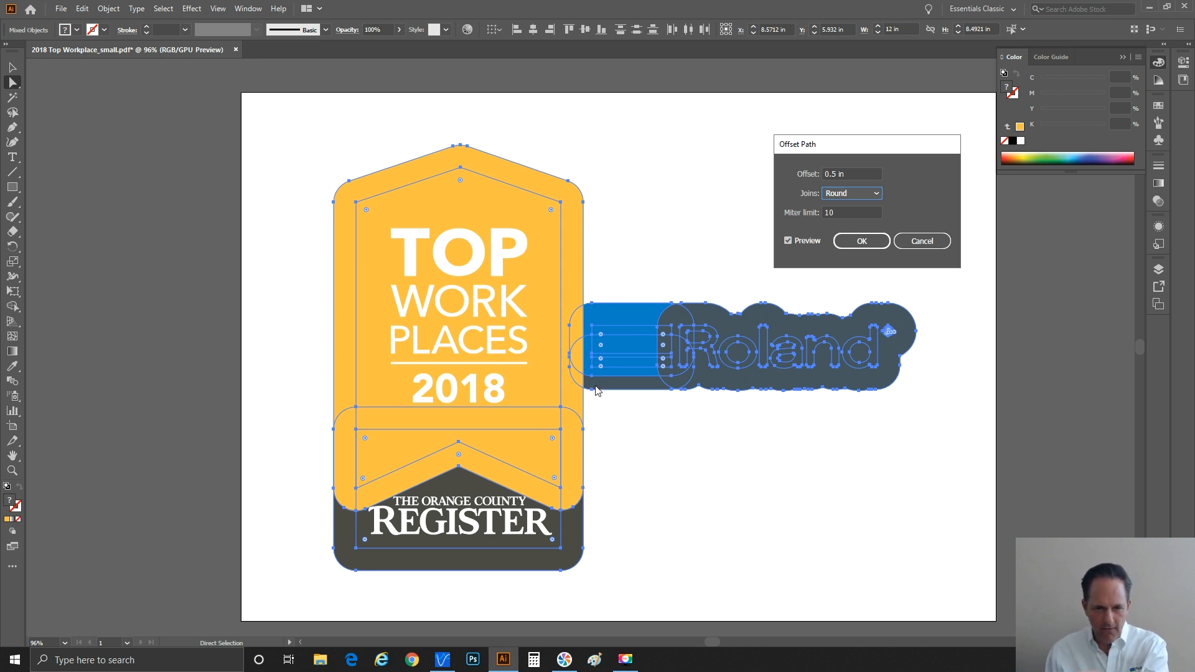
Set the path offset distance to 0.2 in and refresh the preview.
{"action": "left_click", "coordinate": [835, 173]}
{"action": "key", "text": "Delete"}
{"action": "type", "text": "2"}
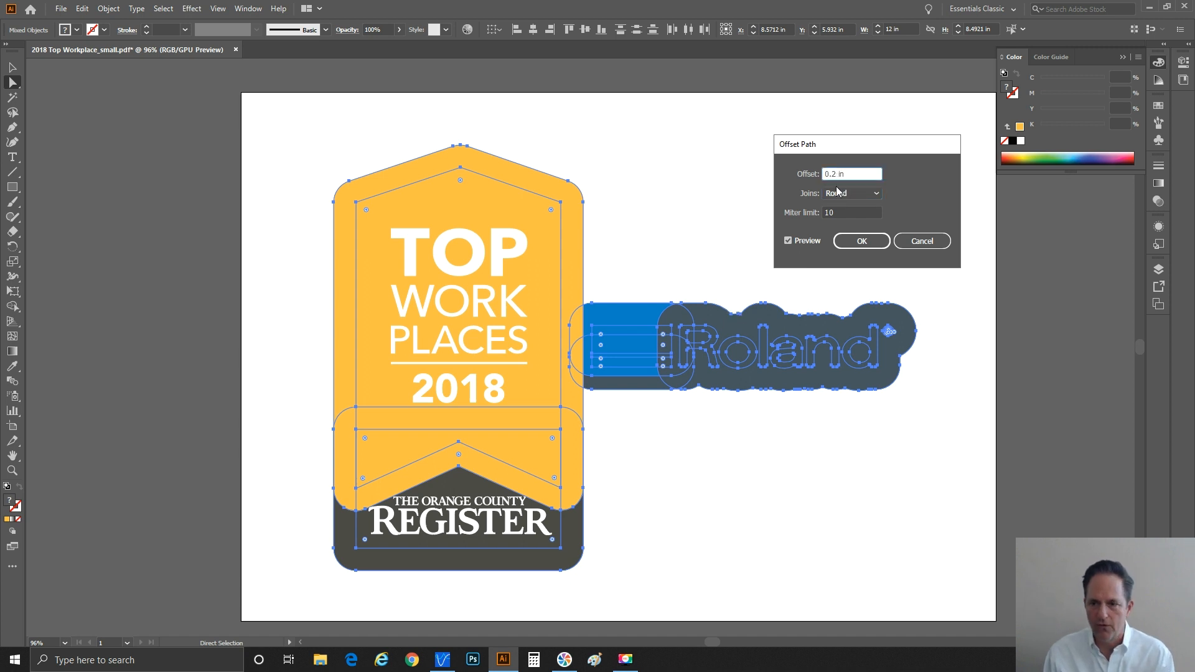
{"action": "left_click", "coordinate": [839, 213]}
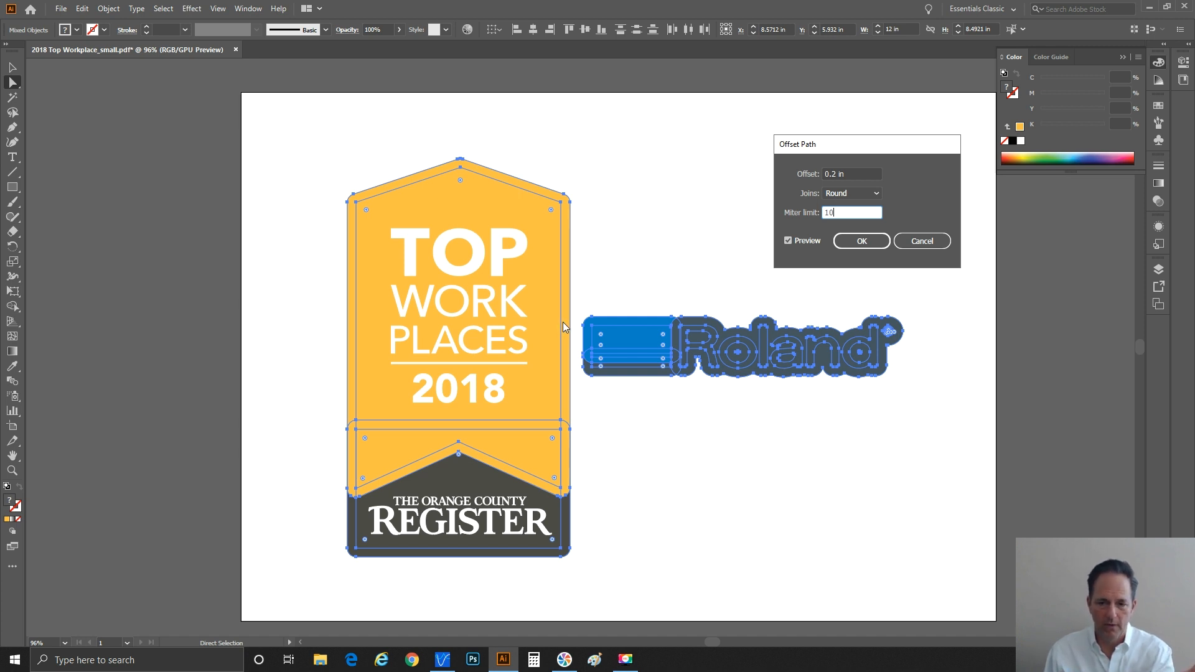
Set the path offset distance to 0.5 in and refresh the preview.
{"action": "double_click", "coordinate": [836, 174]}
{"action": "type", "text": "0.5"}
{"action": "left_click", "coordinate": [838, 213]}
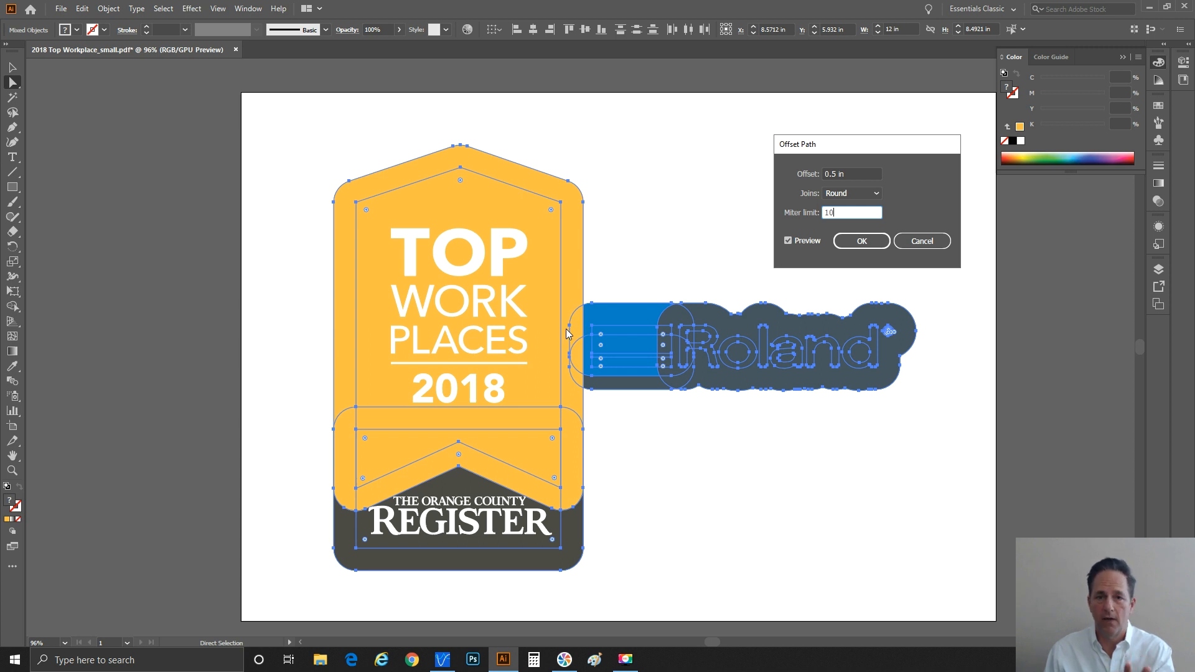
Apply the 0.5 in path offset and remove the fill from the resulting offset shapes.
{"action": "left_click", "coordinate": [846, 242]}
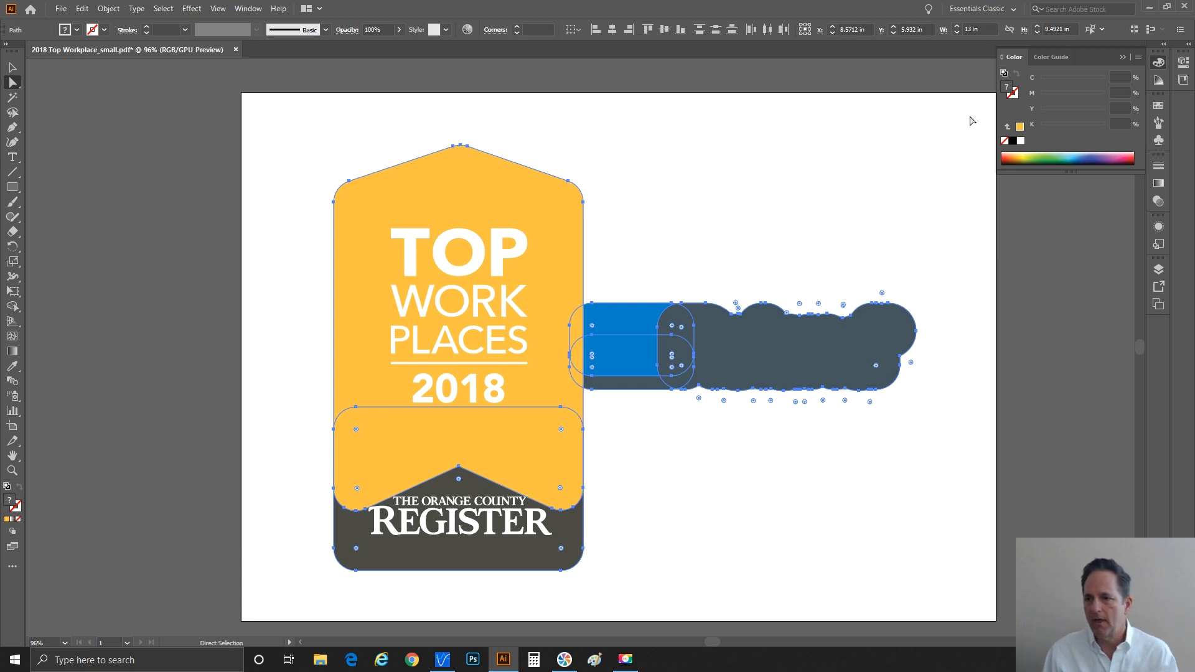
{"action": "left_click", "coordinate": [1004, 142]}
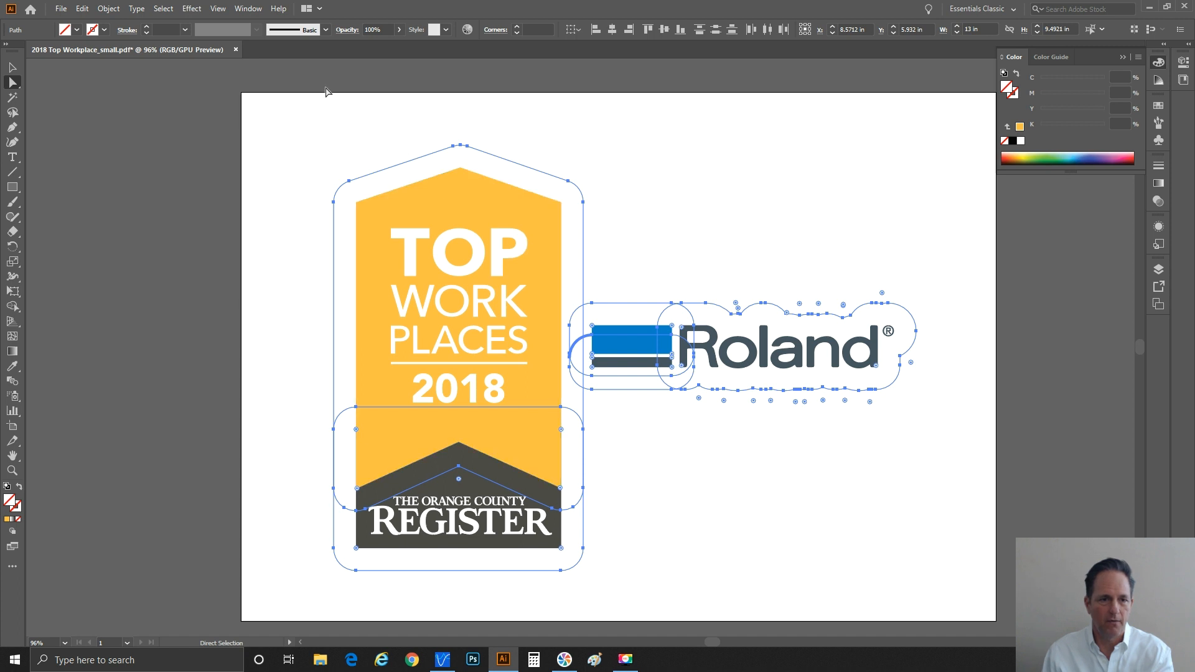
Unite the overlapping offset shapes into a single outline around the badge and logo with Pathfinder.
{"action": "left_click", "coordinate": [247, 8]}
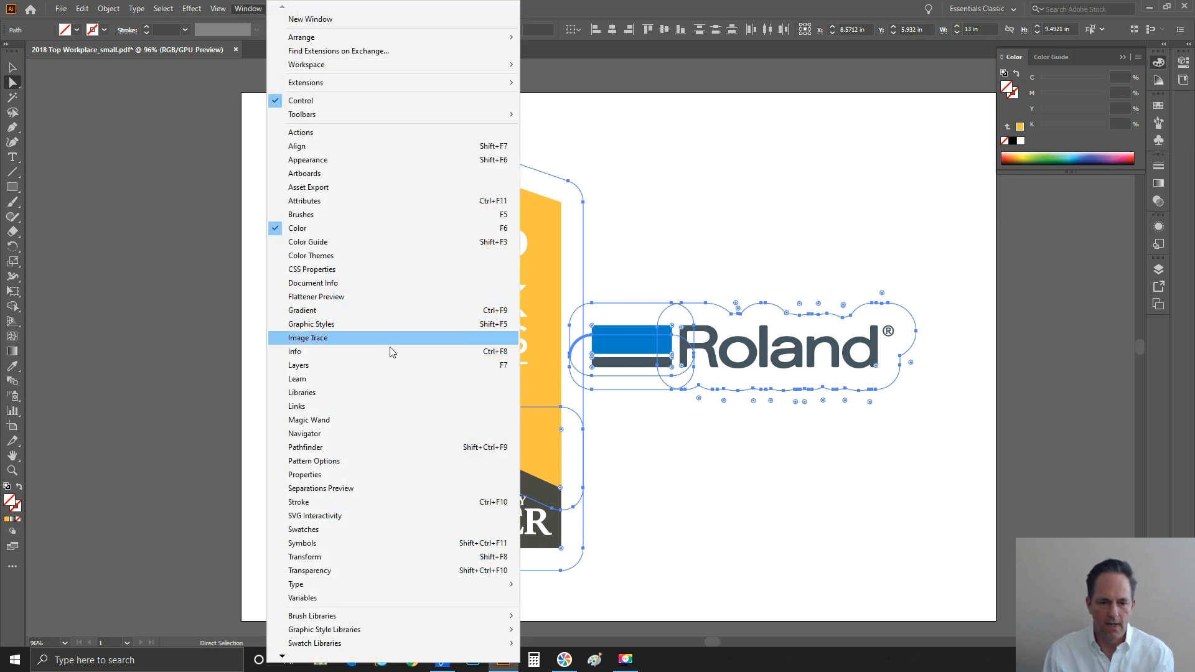
{"action": "left_click", "coordinate": [371, 445]}
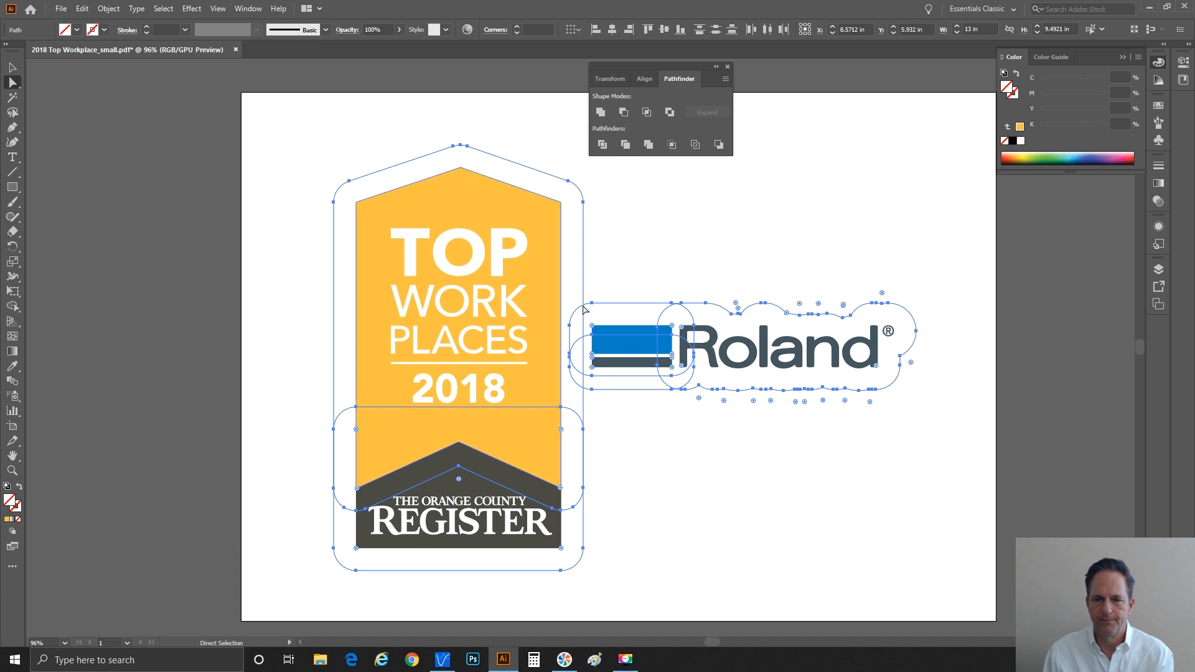
{"action": "left_click", "coordinate": [601, 112]}
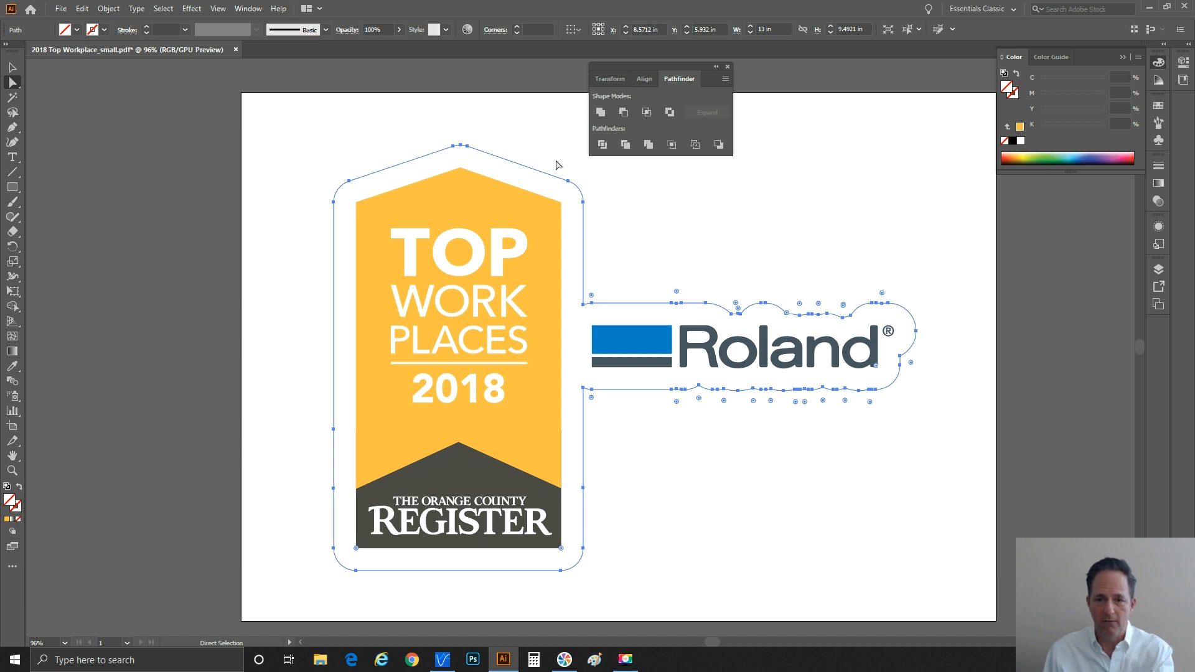
Select only the united contour path and give it a green stroke.
{"action": "left_click_drag", "start_coordinate": [566, 166], "coordinate": [576, 189]}
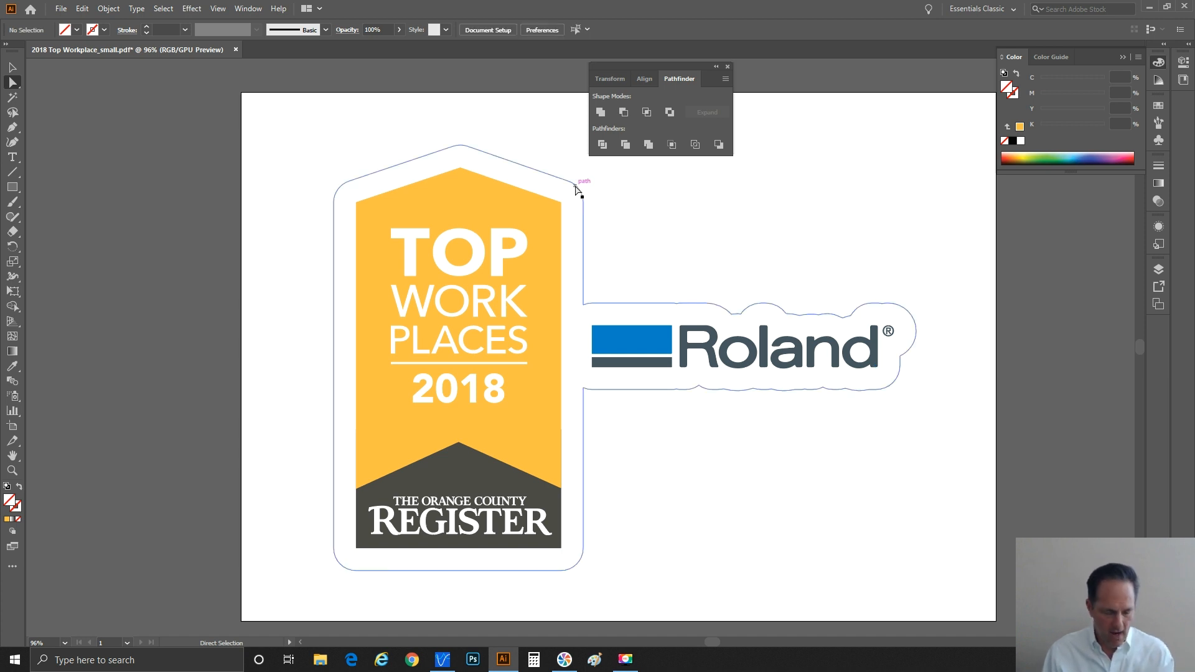
{"action": "left_click", "coordinate": [574, 184]}
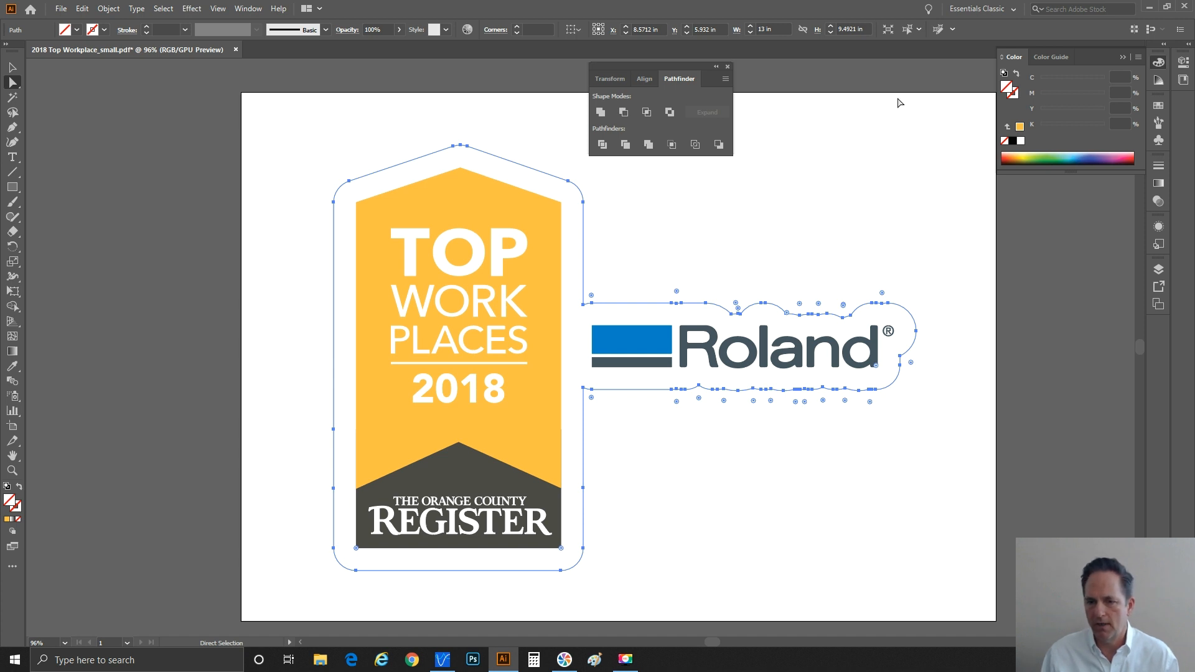
{"action": "left_click", "coordinate": [1013, 95]}
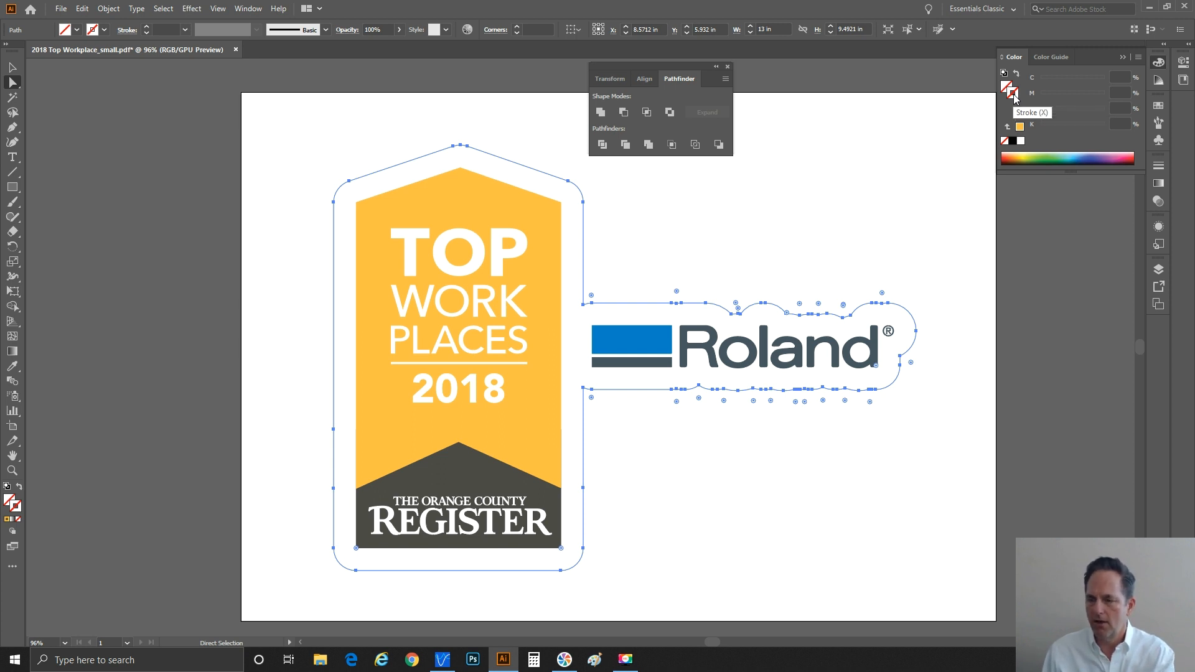
{"action": "left_click", "coordinate": [1056, 156]}
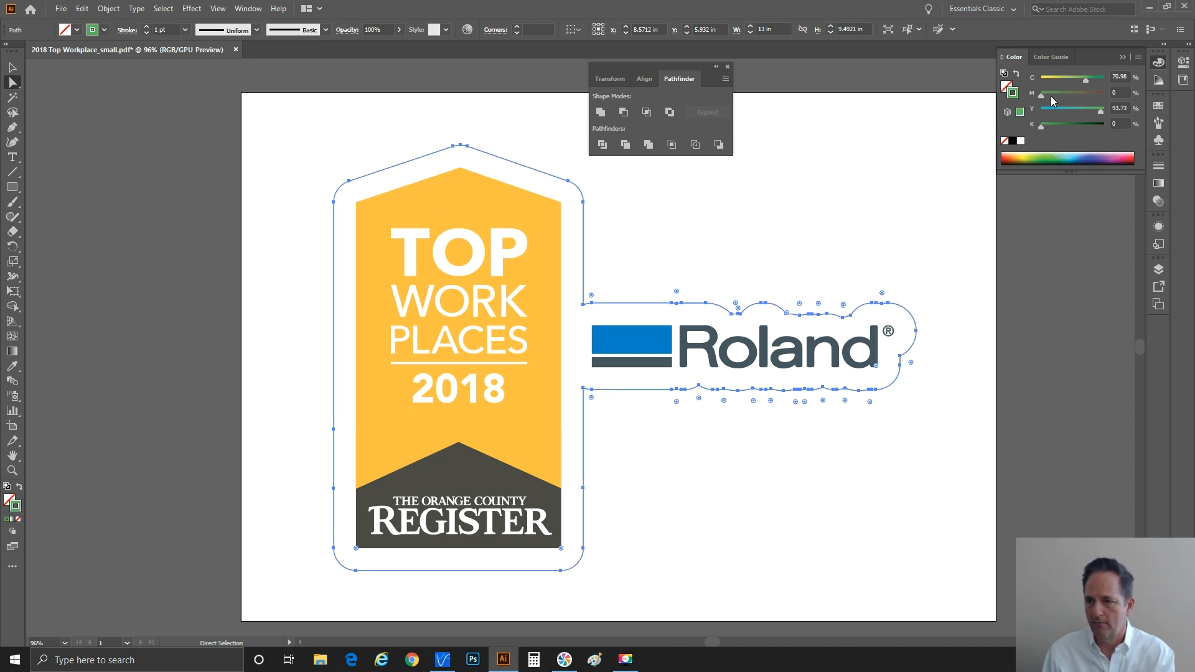
Create a new swatch named CutContour from the green stroke, with Spot Color as its color type.
{"action": "left_click", "coordinate": [1158, 107]}
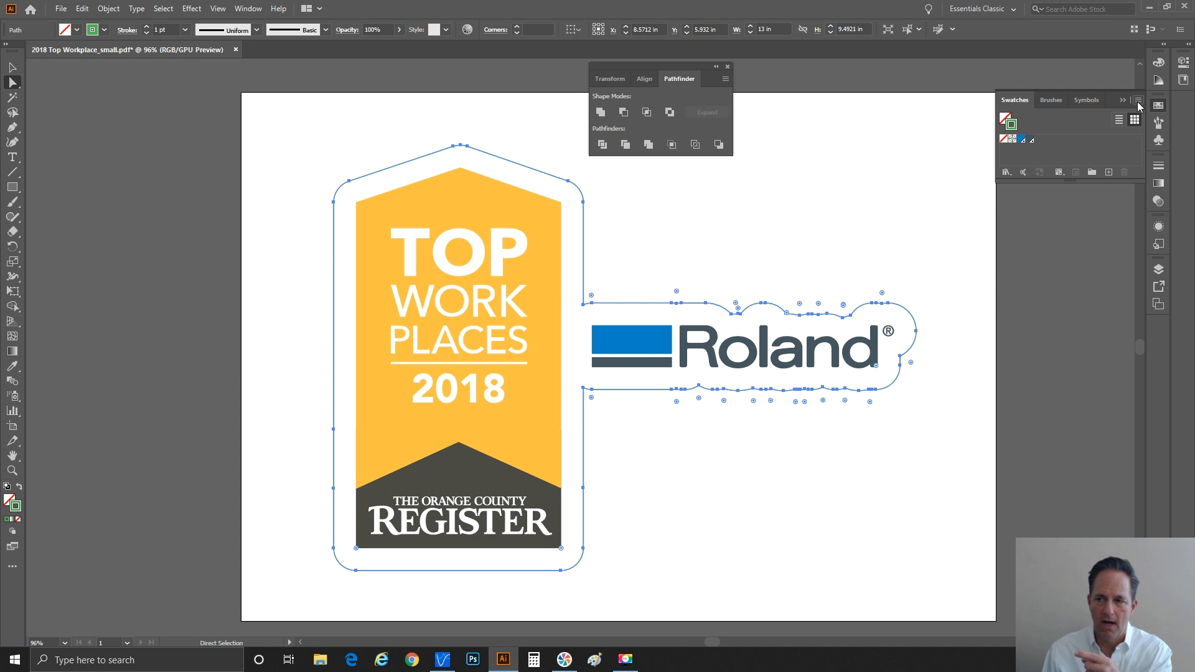
{"action": "left_click", "coordinate": [1137, 100]}
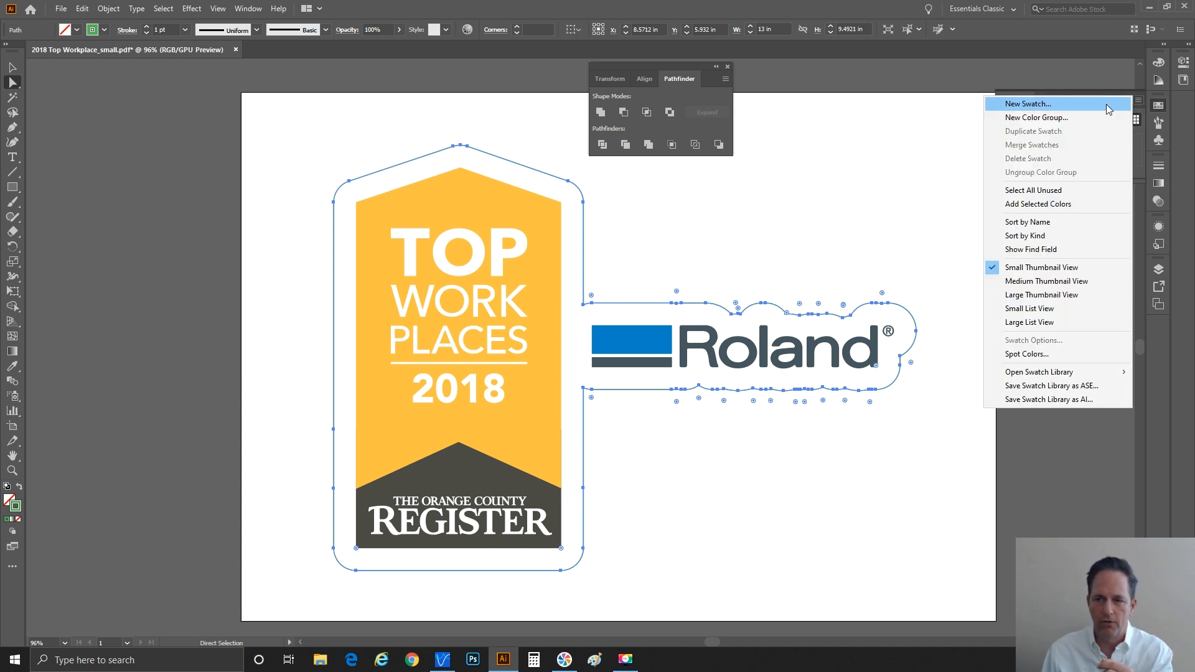
{"action": "left_click", "coordinate": [1106, 104]}
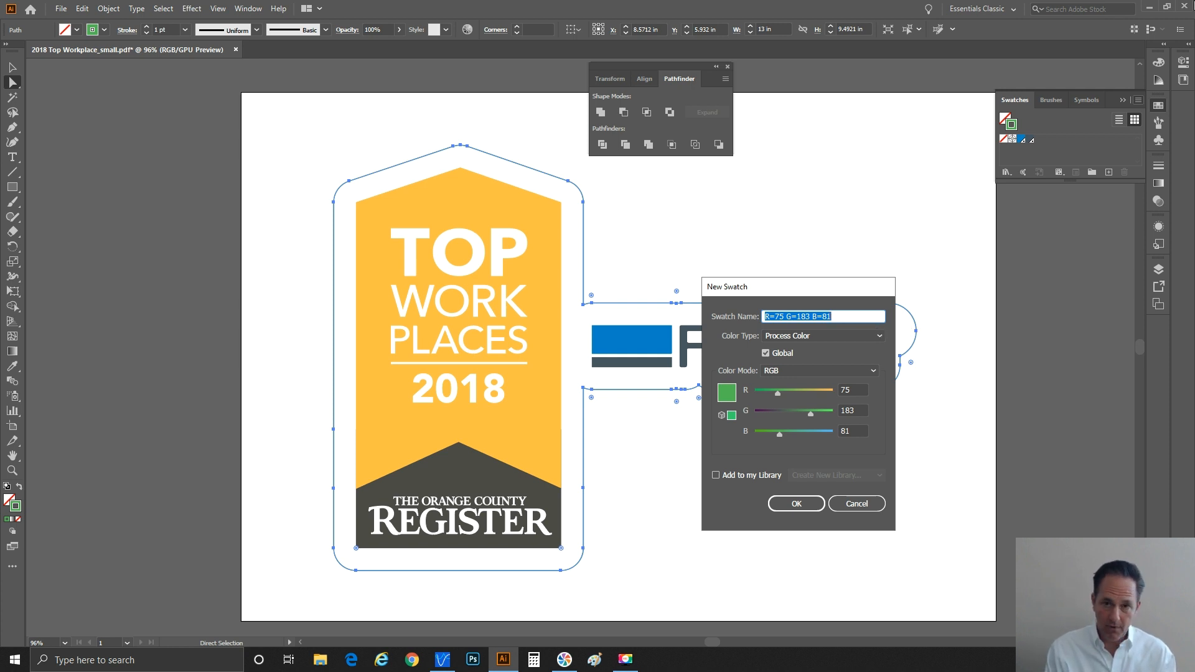
{"action": "type", "text": "Cut"}
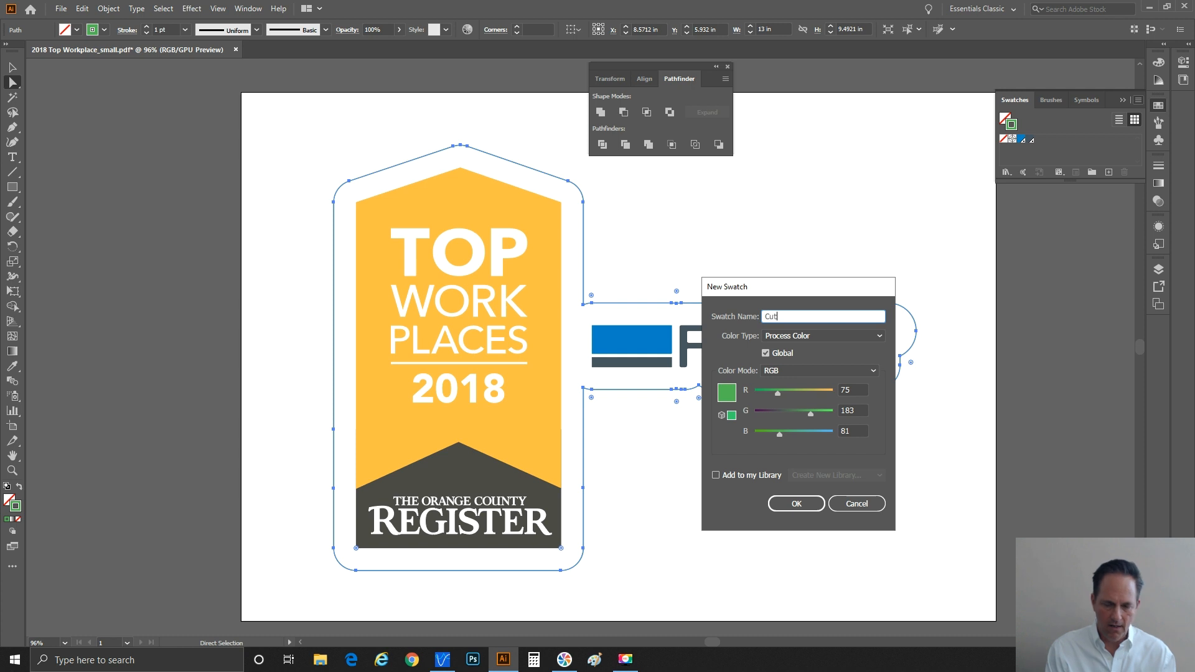
{"action": "type", "text": "Cont"}
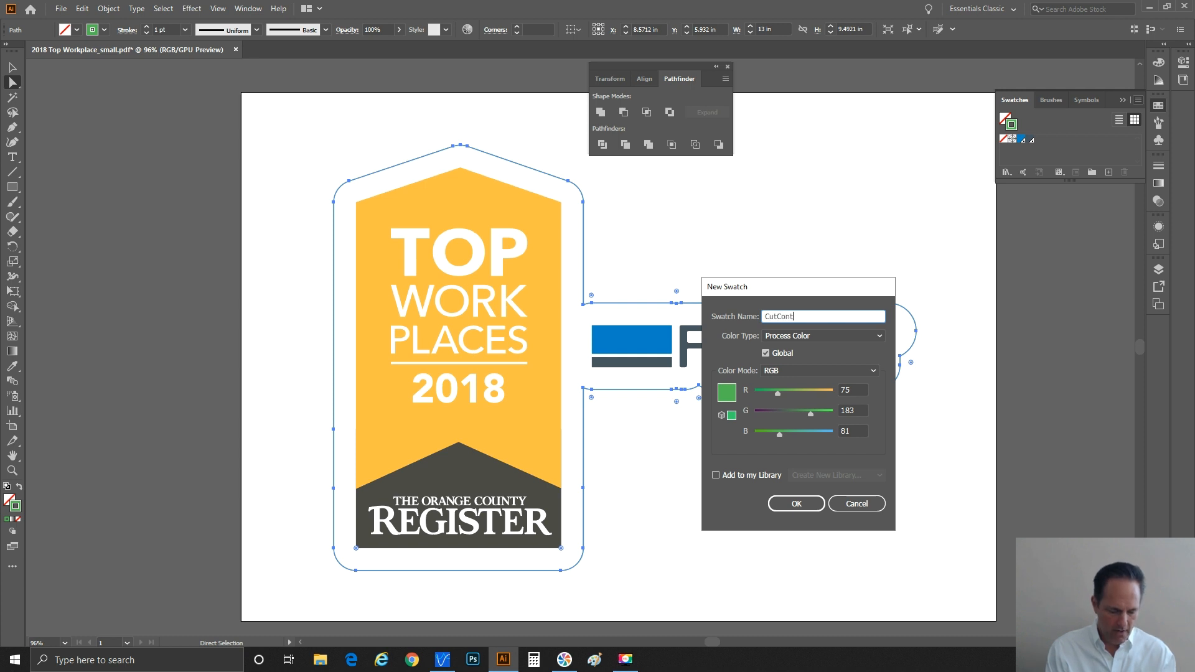
{"action": "type", "text": "our"}
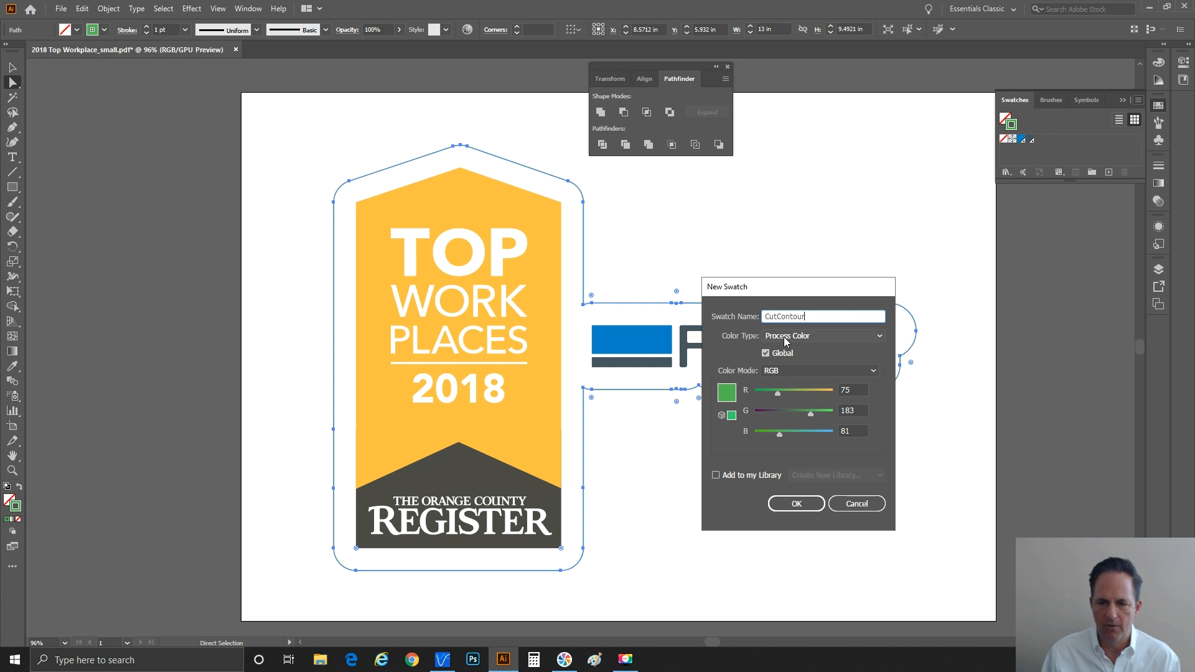
{"action": "left_click", "coordinate": [812, 334]}
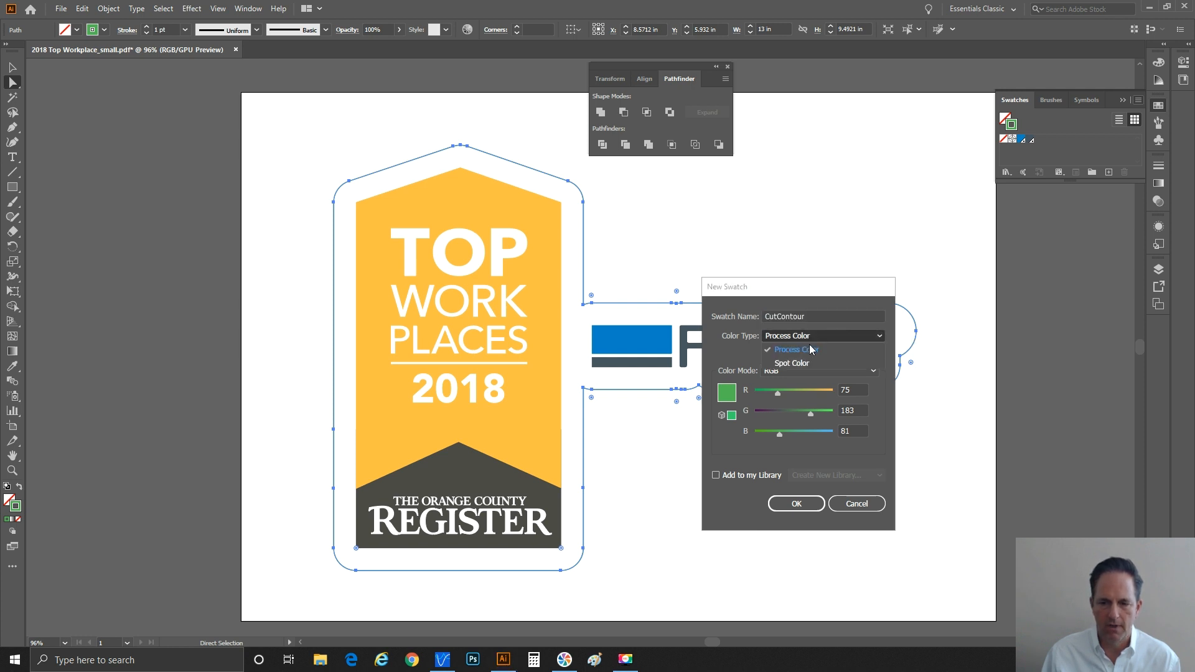
{"action": "left_click", "coordinate": [804, 360]}
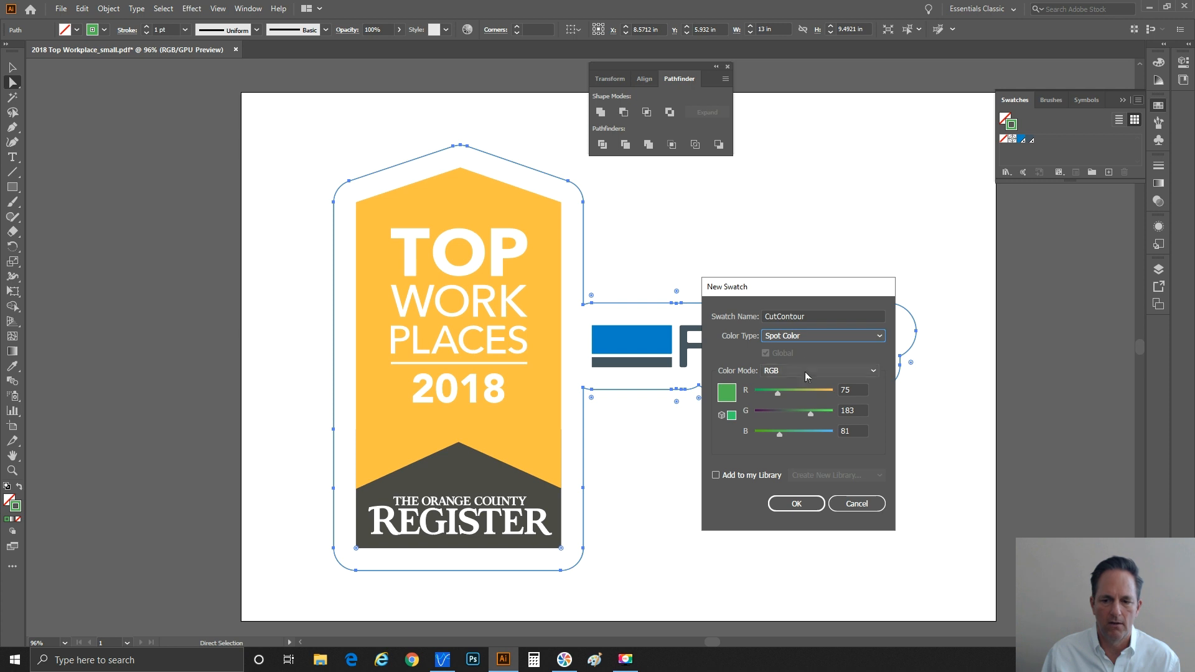
{"action": "left_click", "coordinate": [796, 504]}
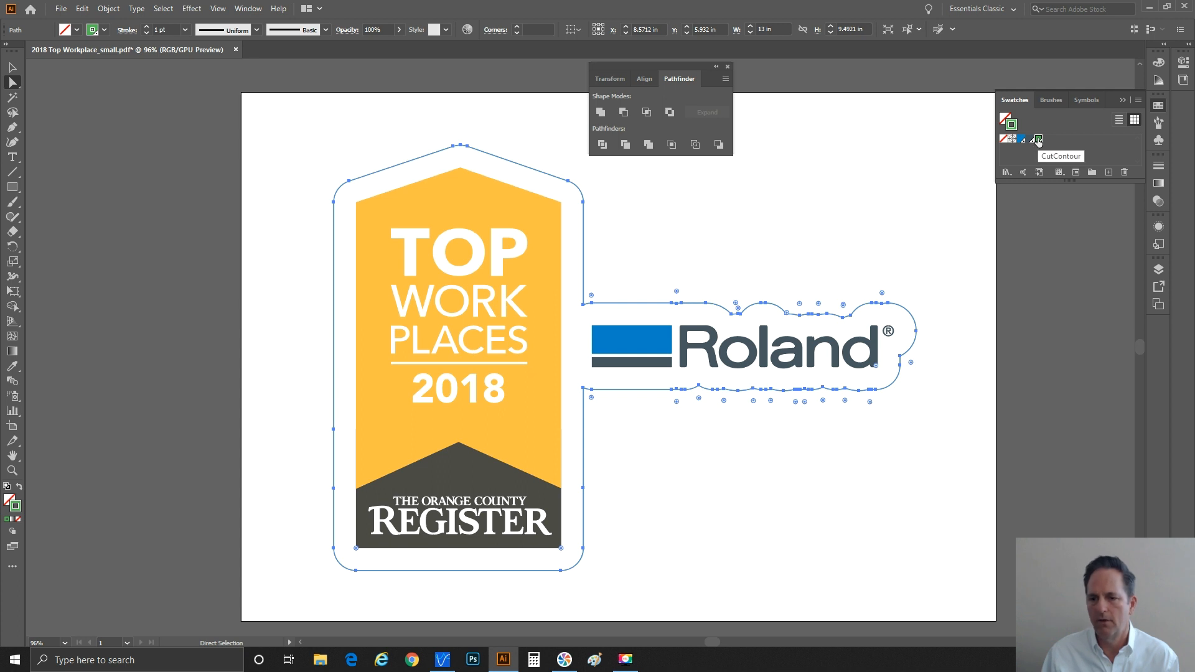
{"action": "left_click", "coordinate": [1158, 64]}
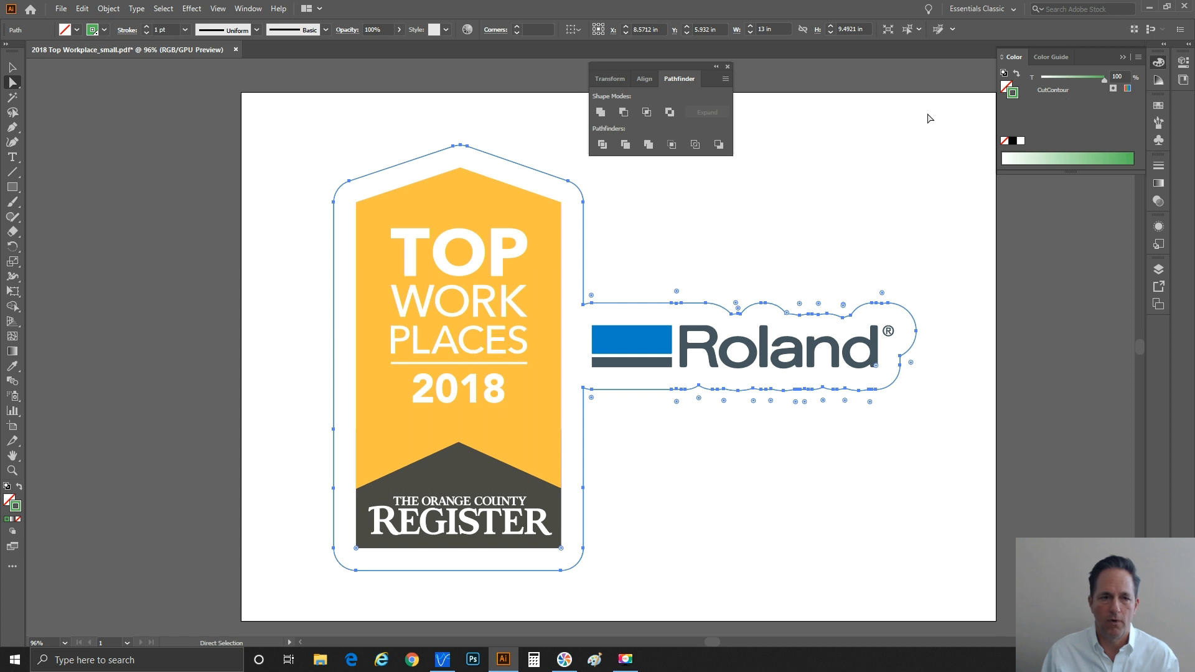
Save the artwork as 2018 Top Workplace_small_cut.pdf in Adobe PDF format with the No_Compression_No_Profile preset.
{"action": "left_click", "coordinate": [60, 9]}
{"action": "left_click", "coordinate": [91, 123]}
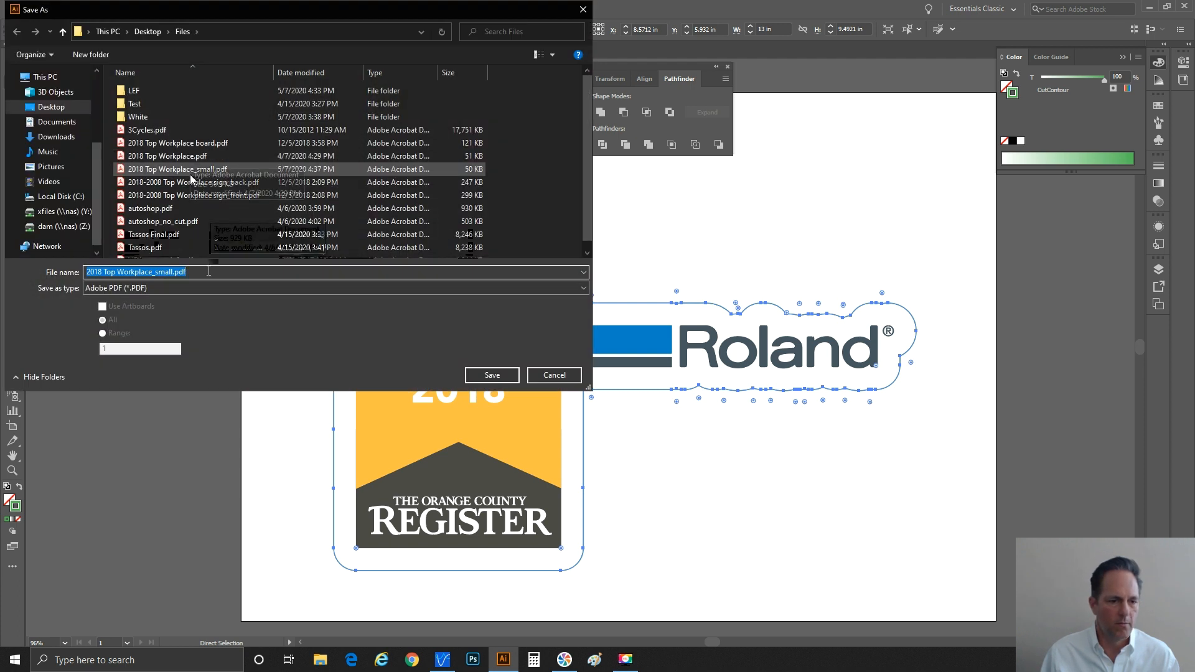
{"action": "left_click", "coordinate": [197, 272]}
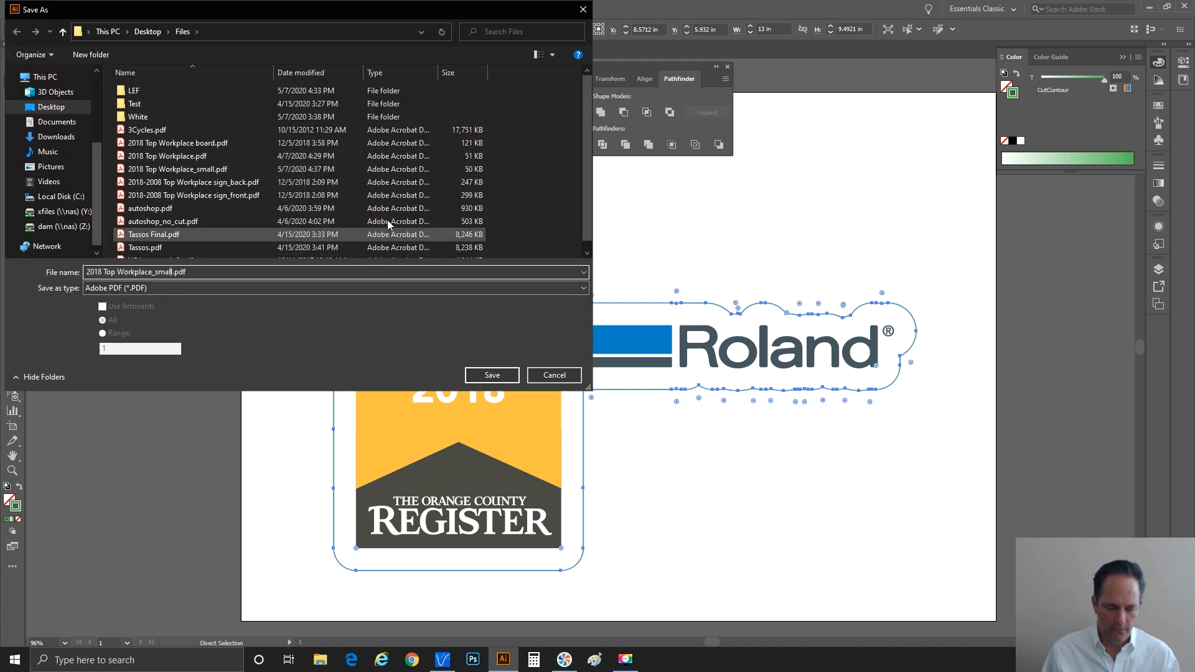
{"action": "type", "text": "_cut"}
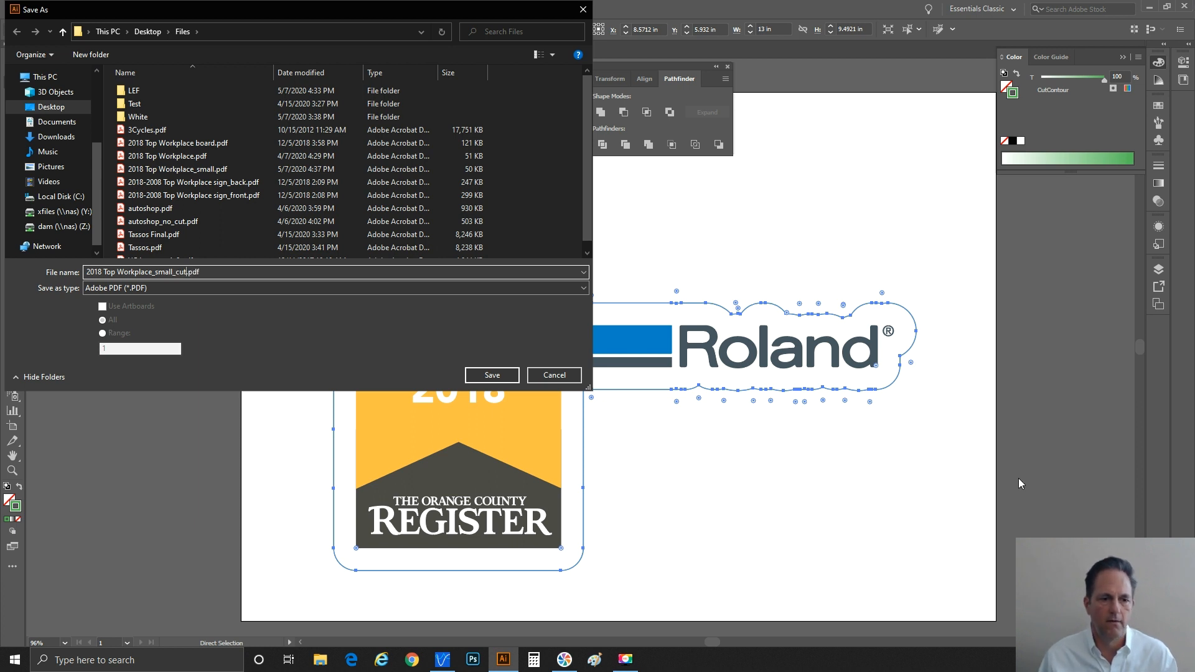
{"action": "left_click", "coordinate": [488, 373]}
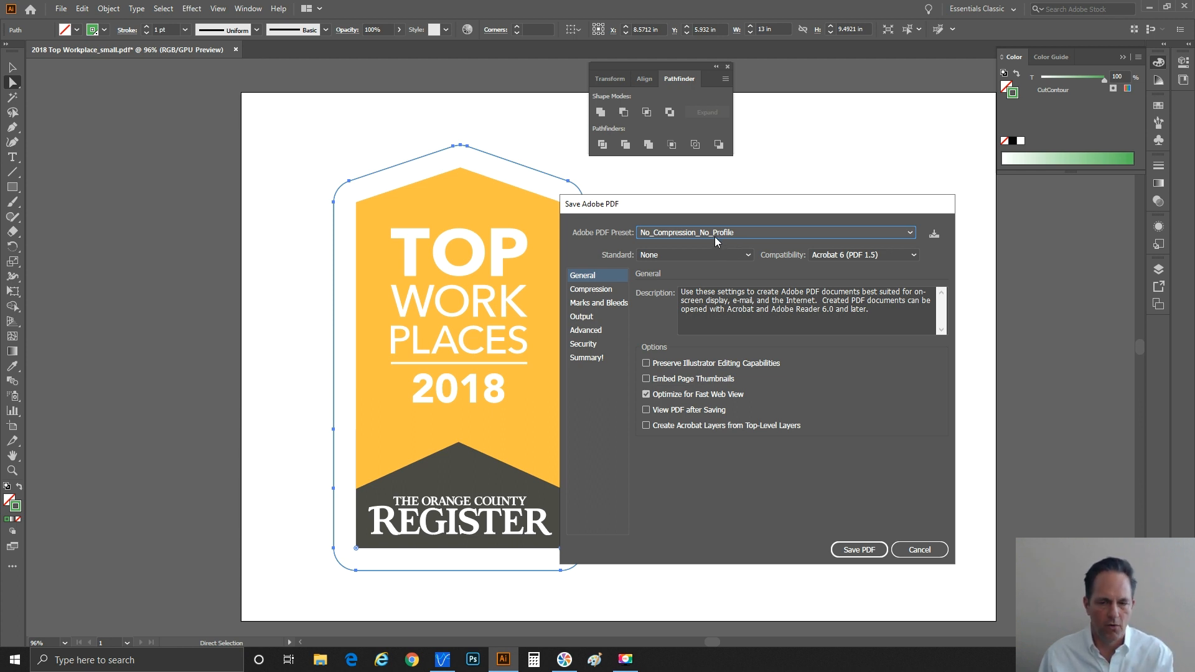
{"action": "left_click", "coordinate": [852, 548]}
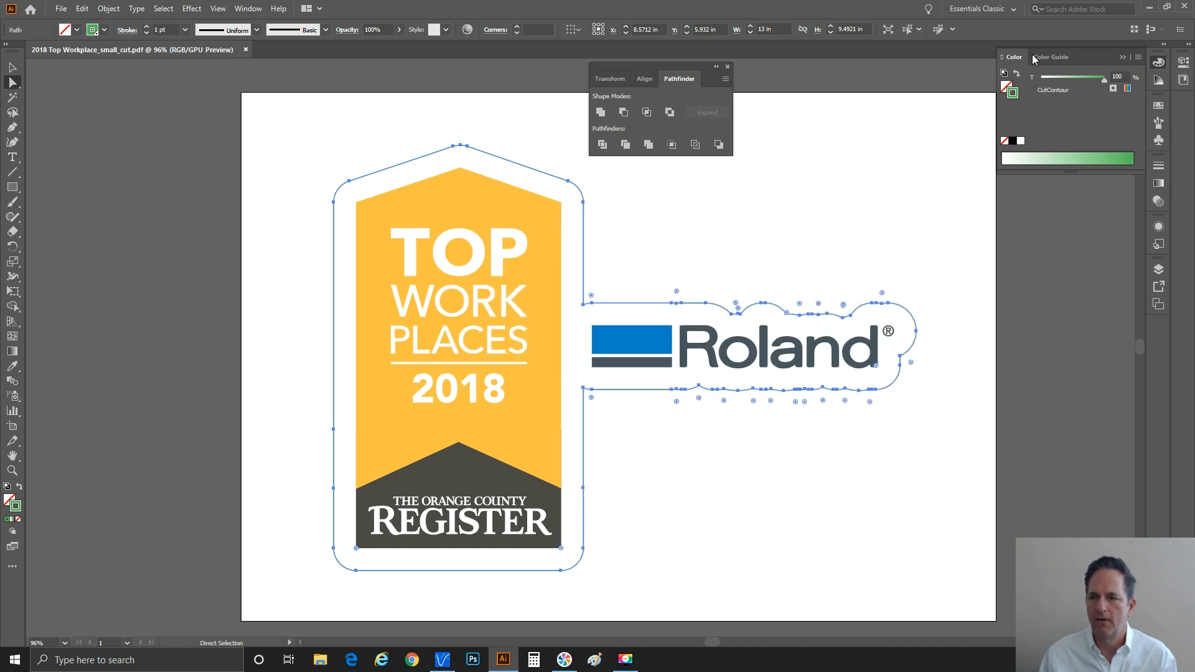
Switch to VersaWorks and add 2018 Top Workplace_small_cut.pdf from the Desktop Files folder to Queue A of the VG2-540.
{"action": "left_click", "coordinate": [1150, 6]}
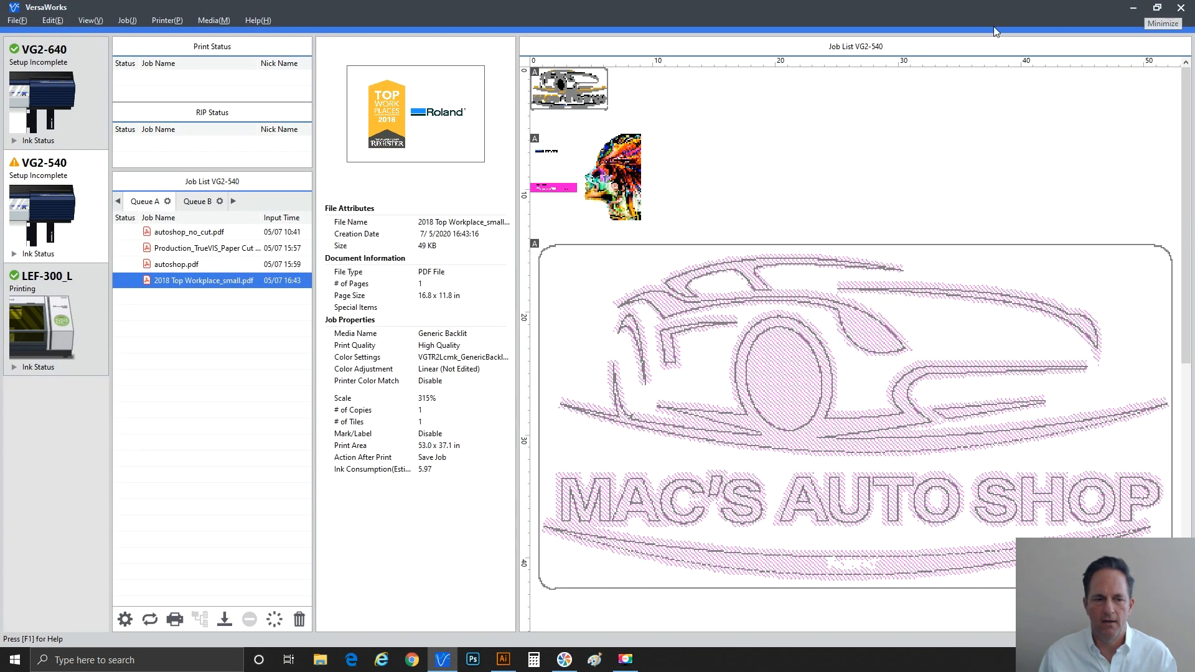
{"action": "left_click", "coordinate": [320, 660]}
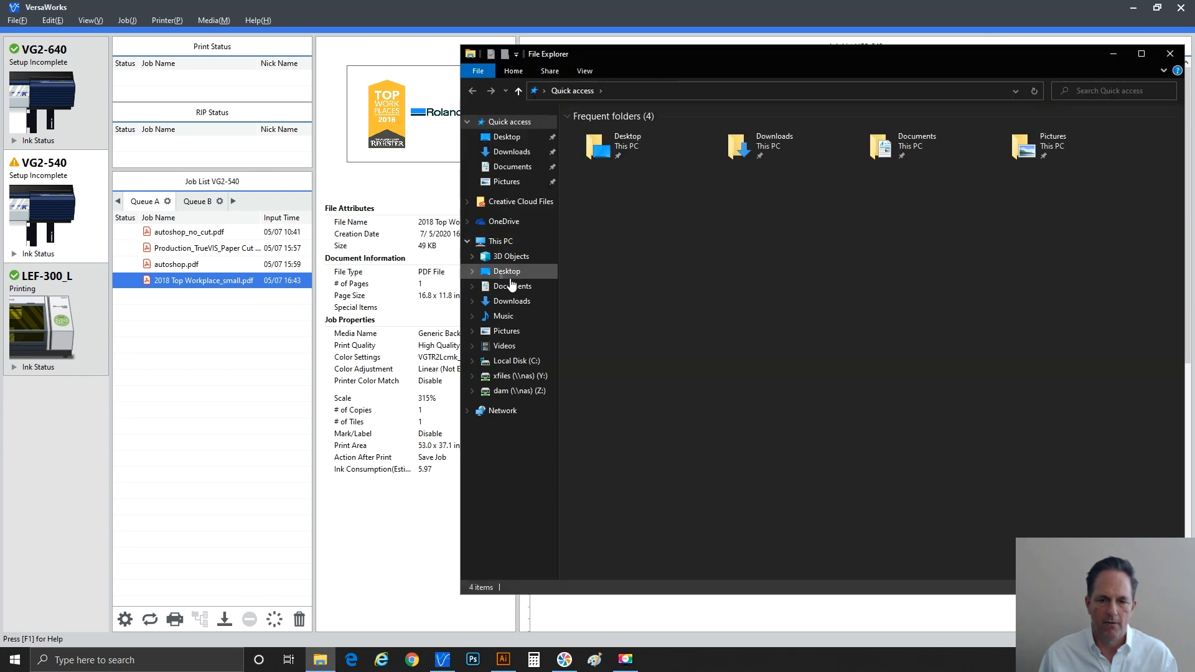
{"action": "left_click", "coordinate": [507, 272]}
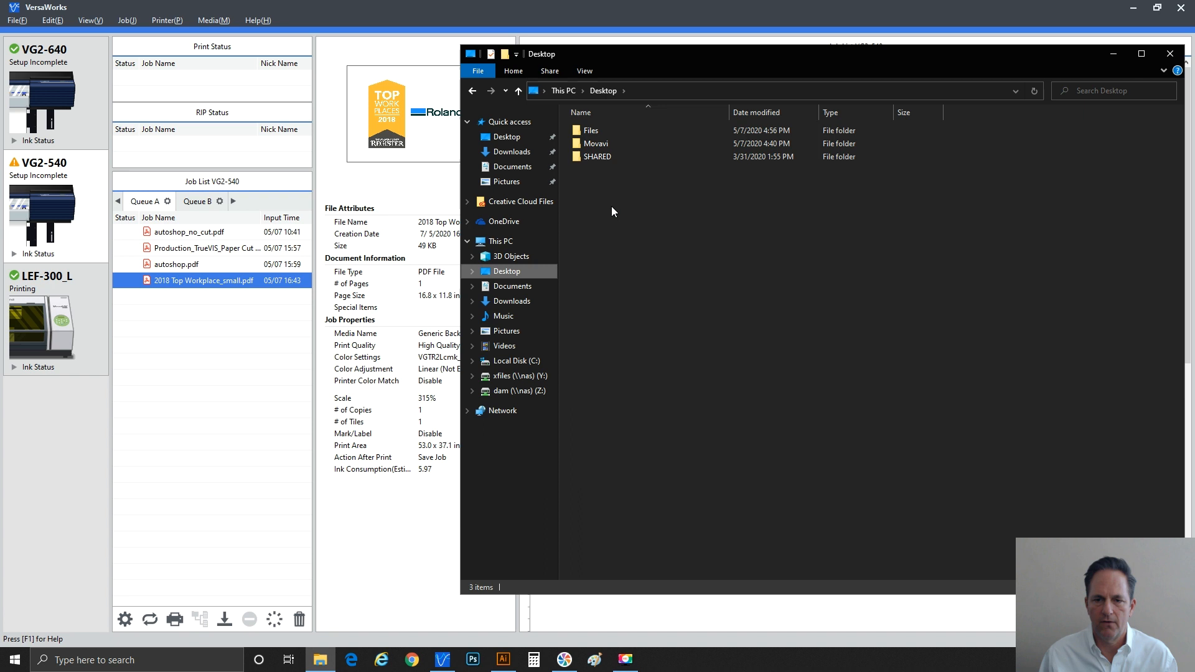
{"action": "double_click", "coordinate": [596, 132]}
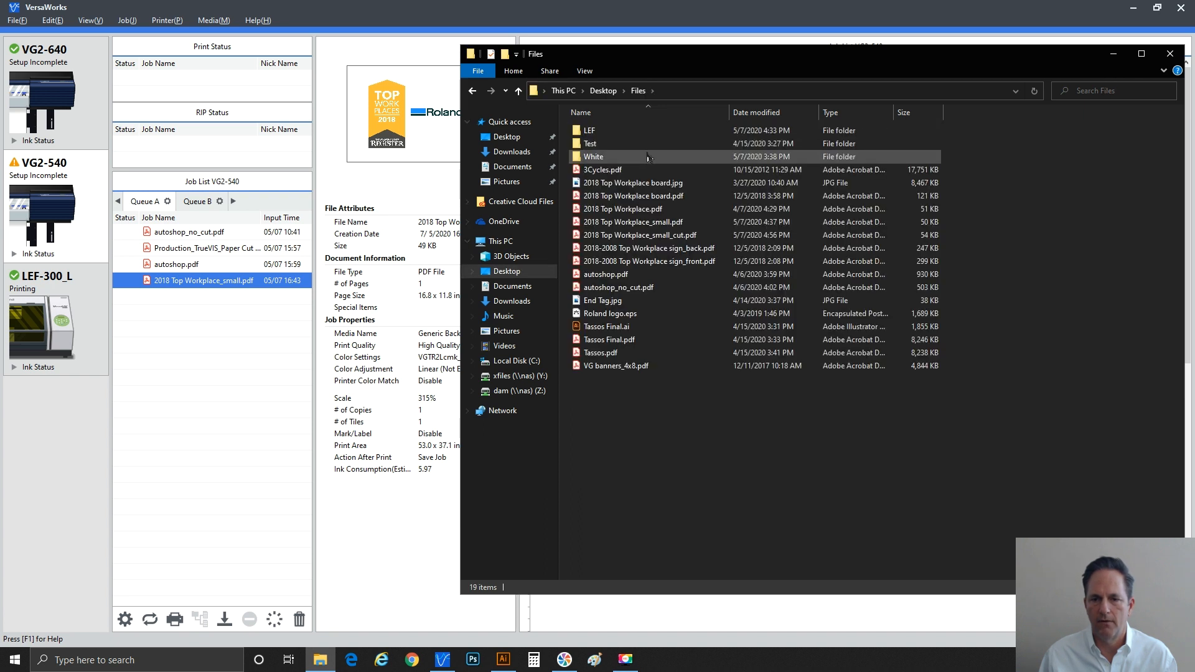
{"action": "left_click", "coordinate": [741, 112]}
{"action": "left_click", "coordinate": [640, 129]}
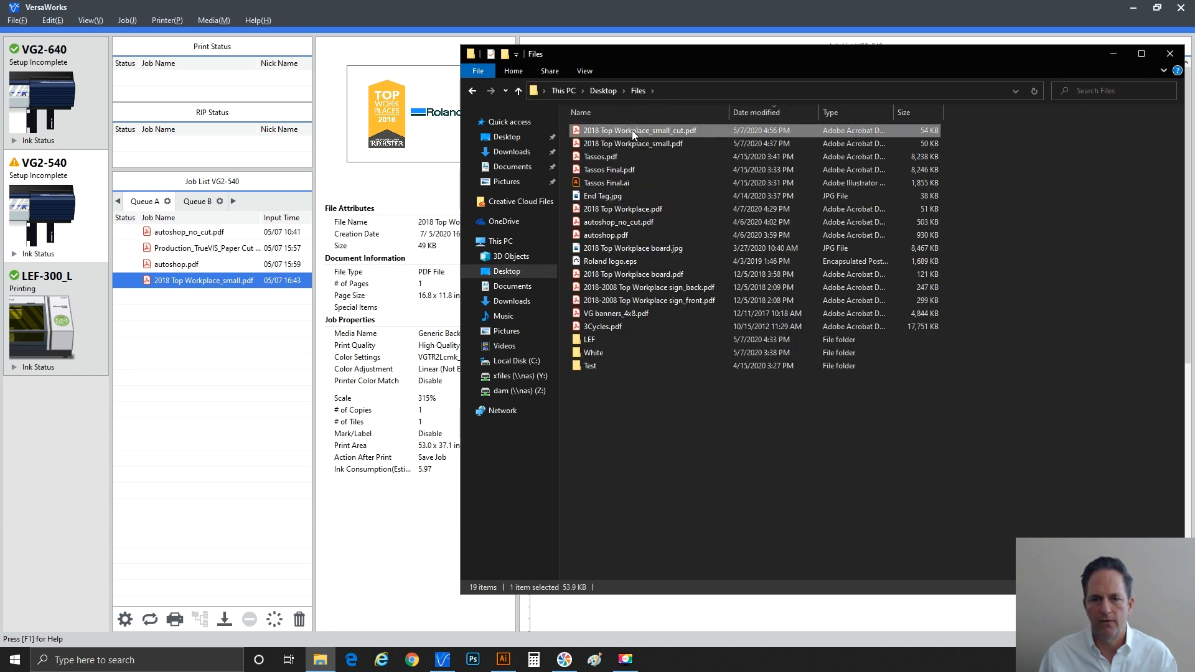
{"action": "left_click_drag", "start_coordinate": [628, 129], "coordinate": [231, 311]}
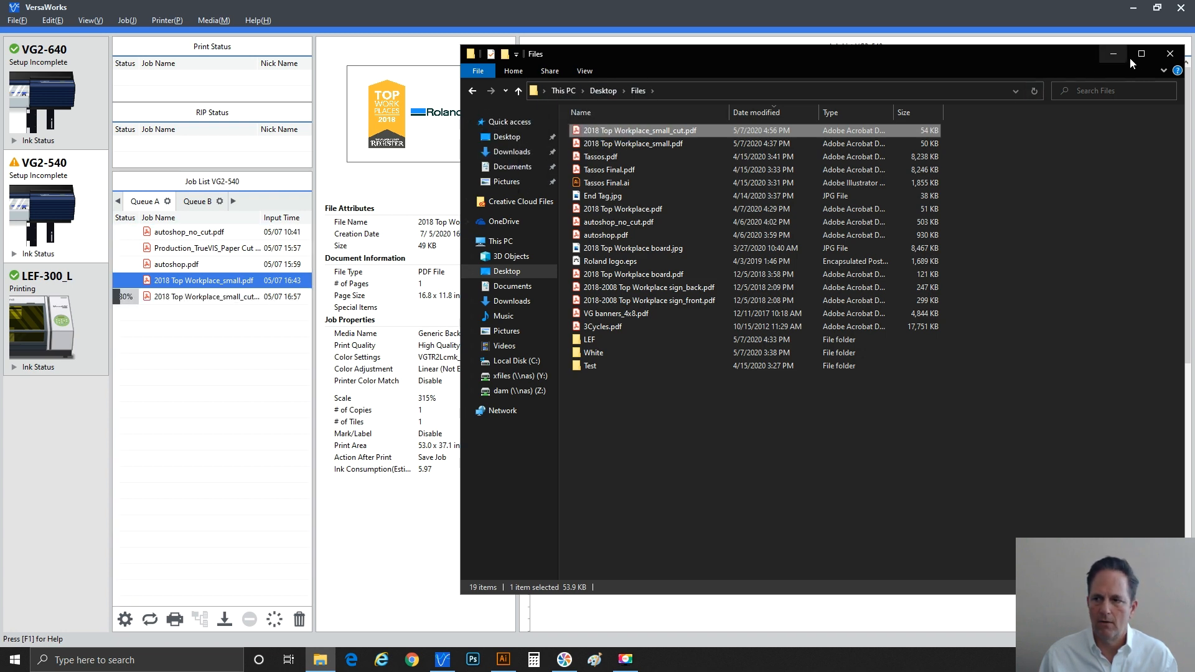
{"action": "left_click", "coordinate": [1161, 54]}
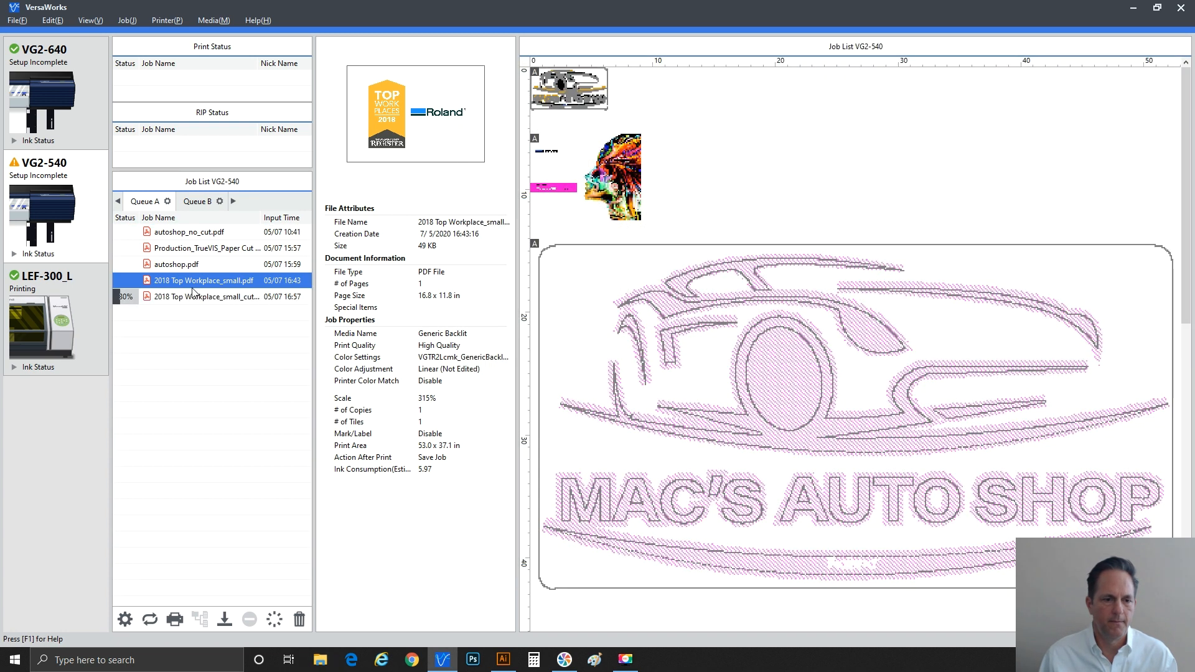
Open the job settings of 2018 Top Workplace_small_cut.pdf and fit the artwork to the media size.
{"action": "left_click", "coordinate": [189, 299]}
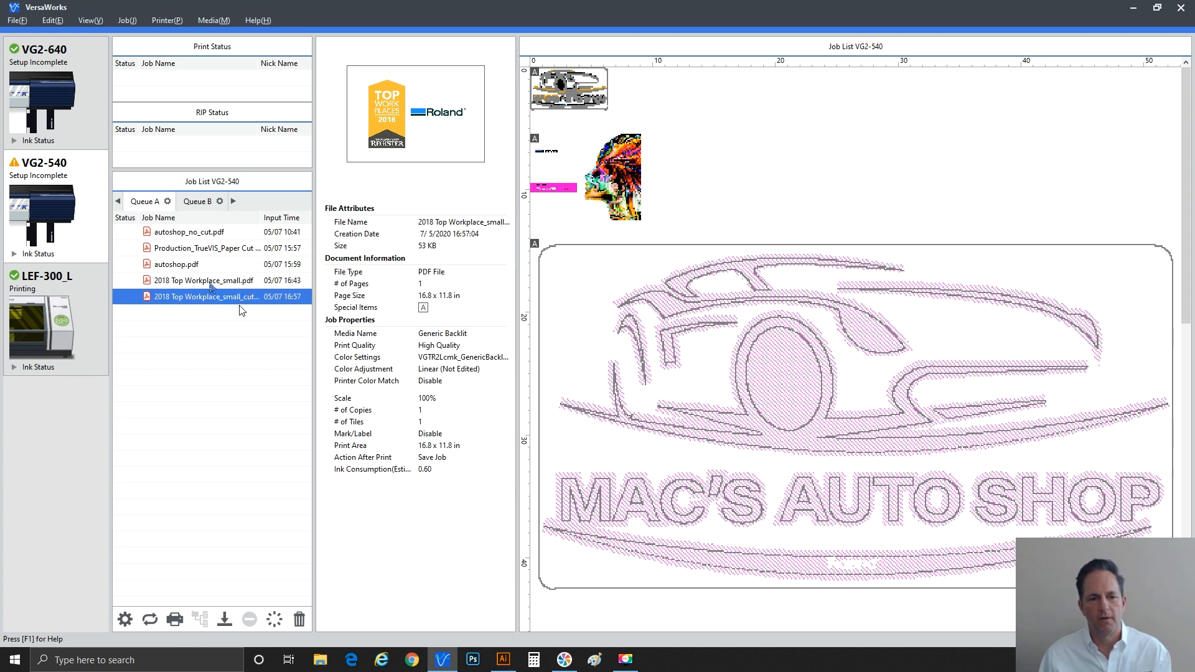
{"action": "left_click", "coordinate": [210, 284]}
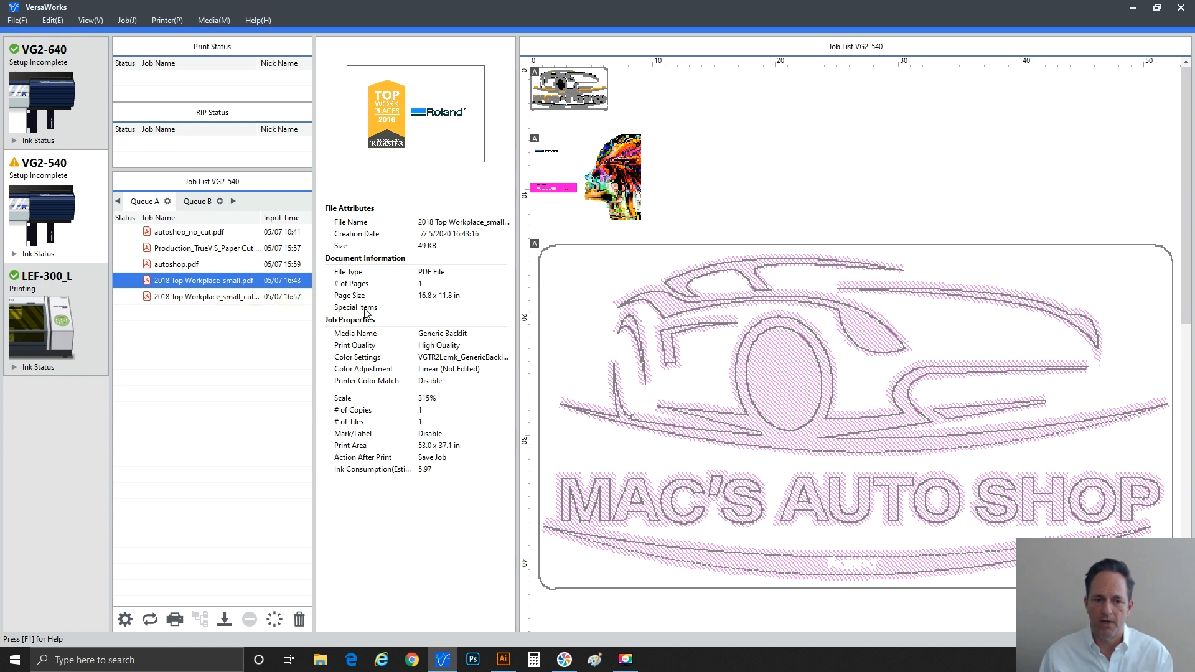
{"action": "left_click", "coordinate": [216, 299]}
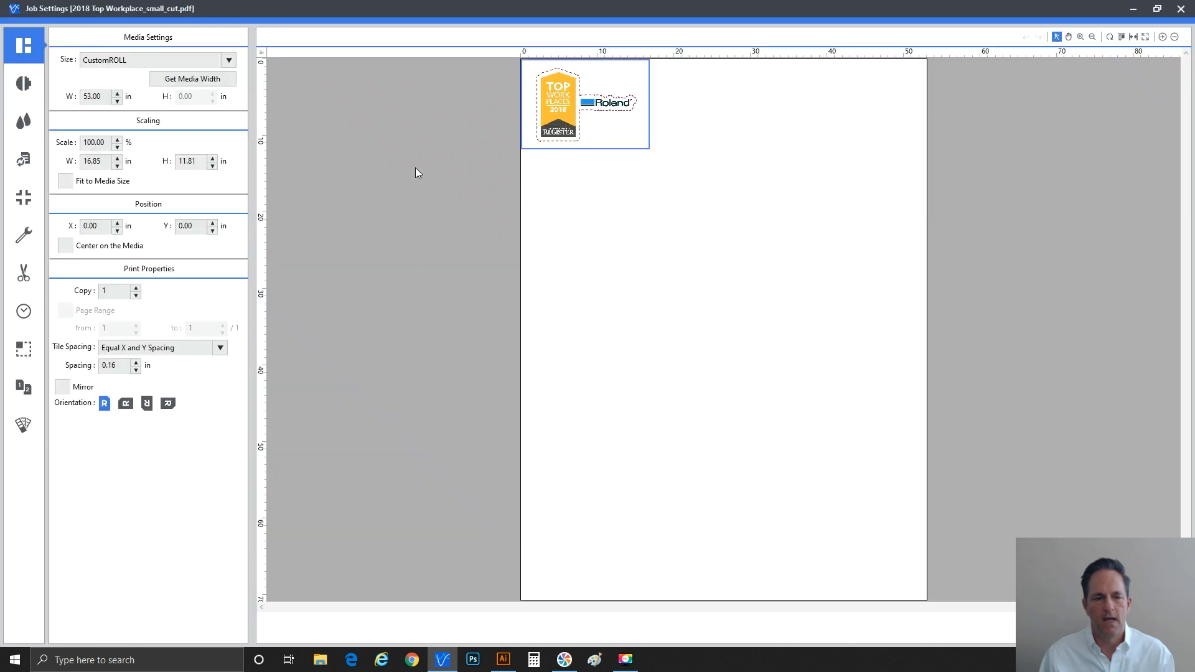
{"action": "left_click", "coordinate": [120, 180]}
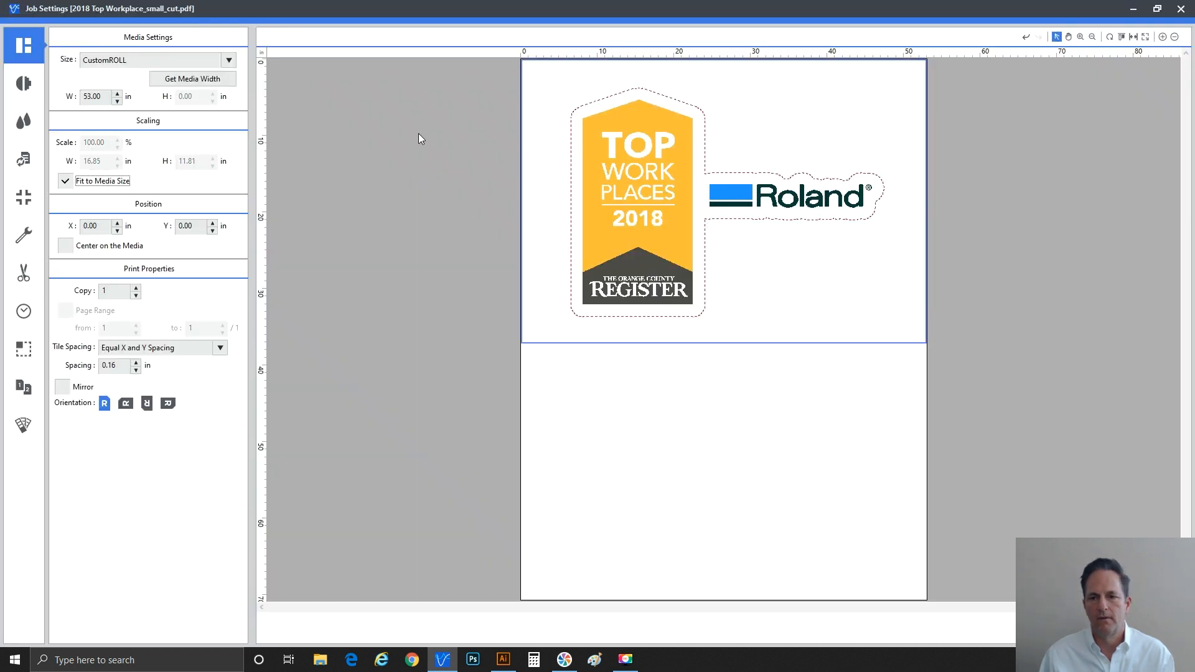